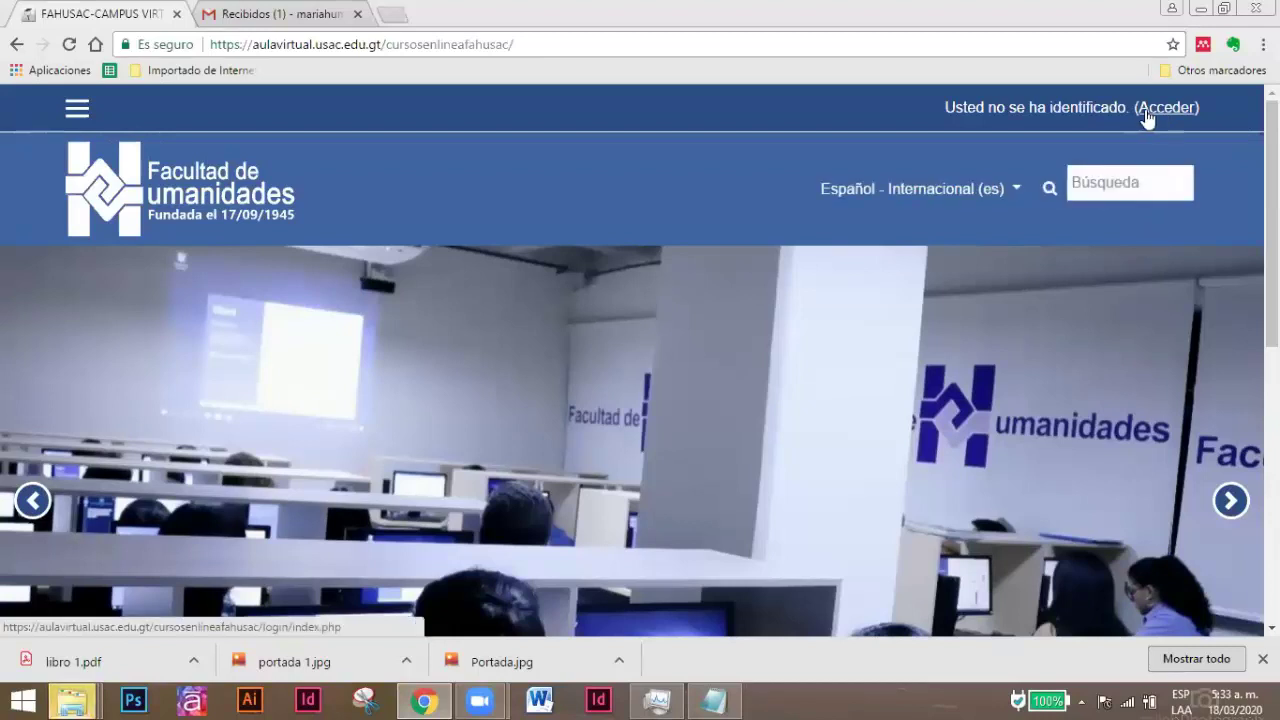
# Go to the FAHUSAC campus login page via the Acceder link.
pyautogui.click(1186, 108)
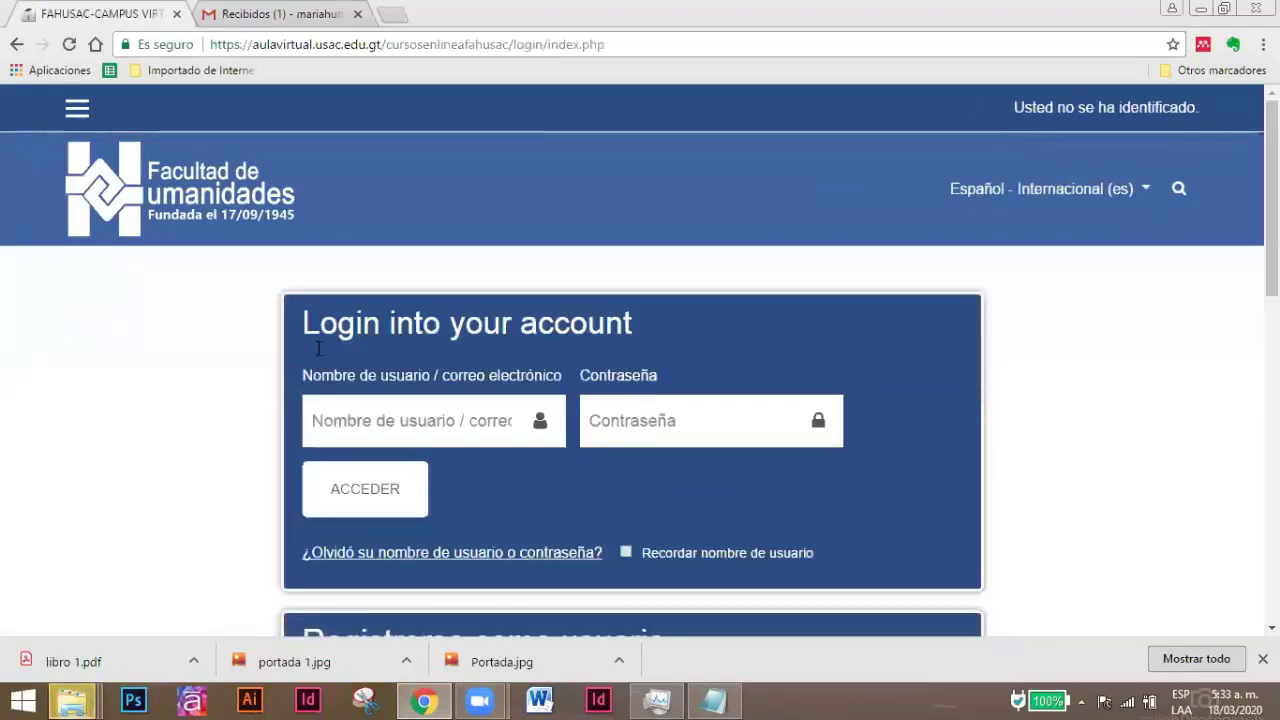
# Log in with the account's e-mail address and password.
pyautogui.click(422, 423)
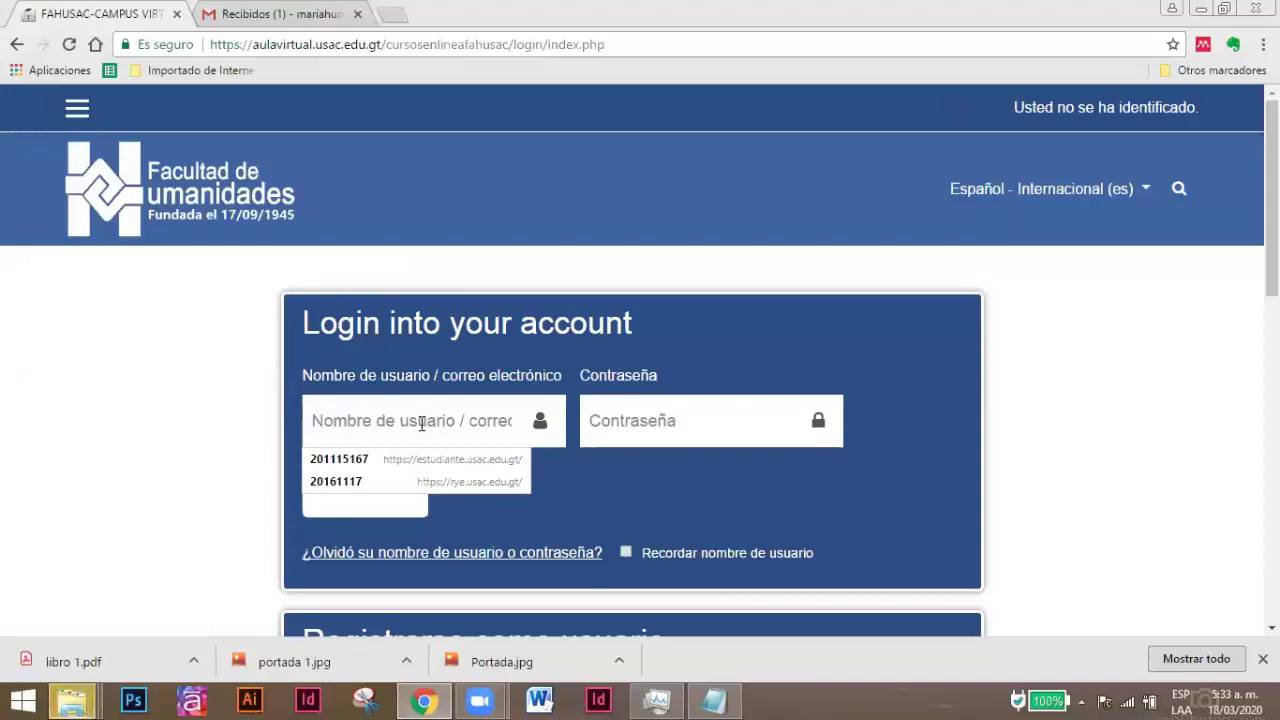
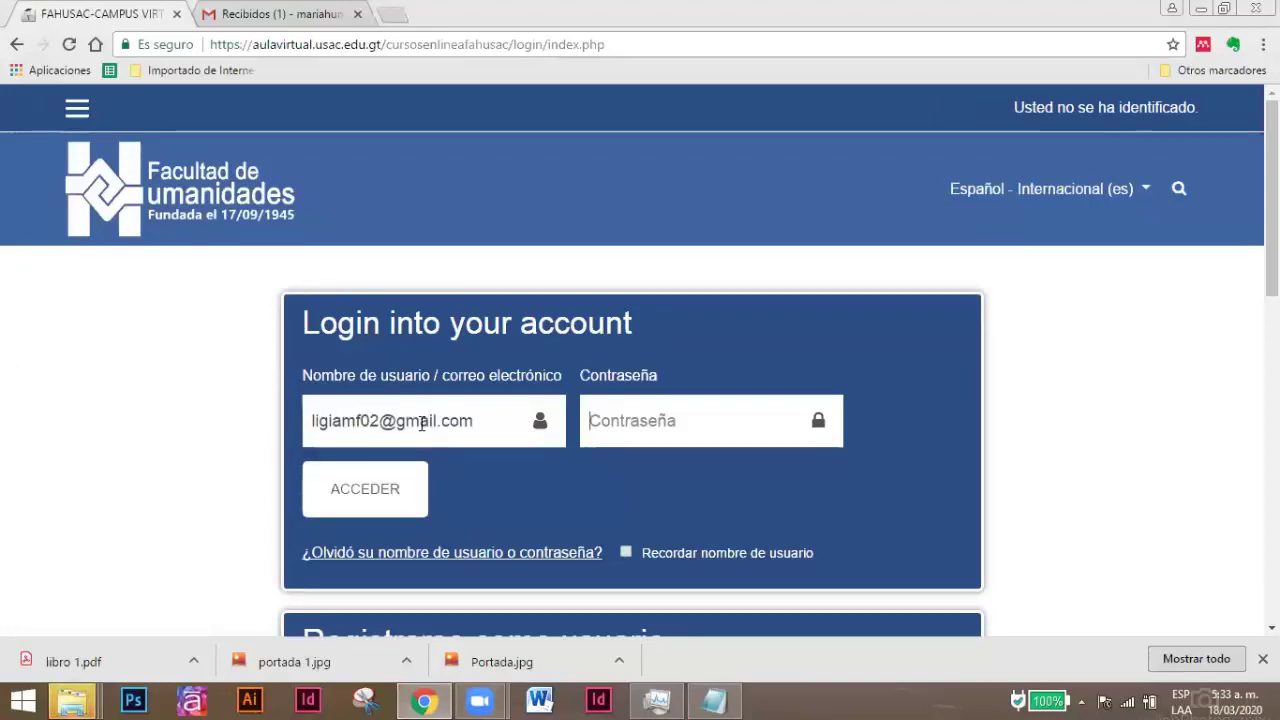
pyautogui.press('Tab')
pyautogui.write('*********')
pyautogui.click(388, 470)
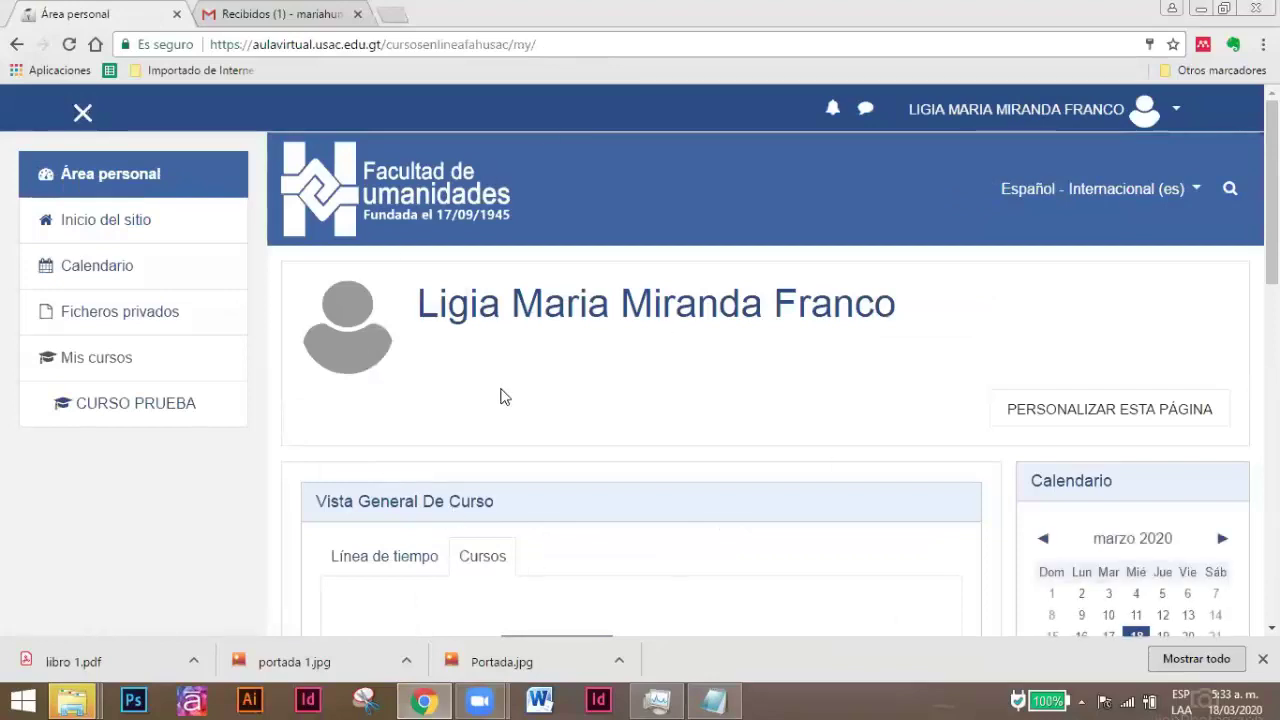
# Open the CURSO PRUEBA course from the Vista General De Curso overview.
pyautogui.scroll(-3, 550, 420)
pyautogui.scroll(-1, 535, 487)
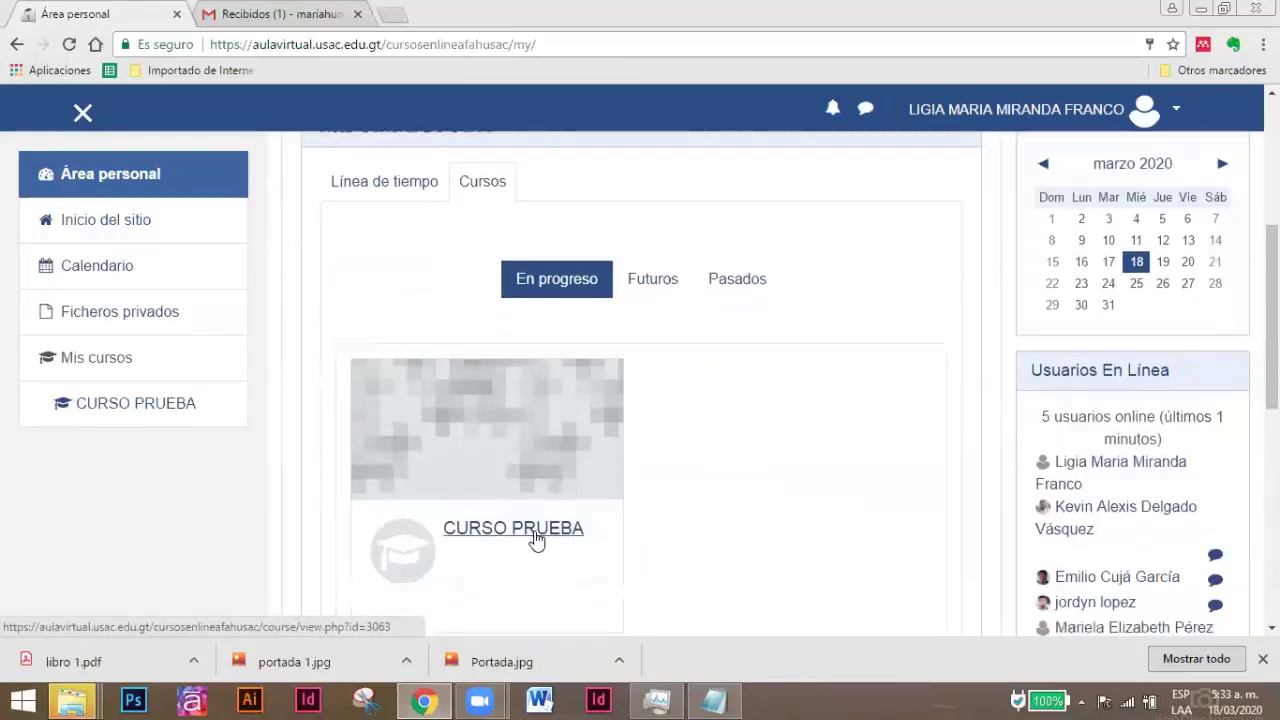
pyautogui.click(524, 538)
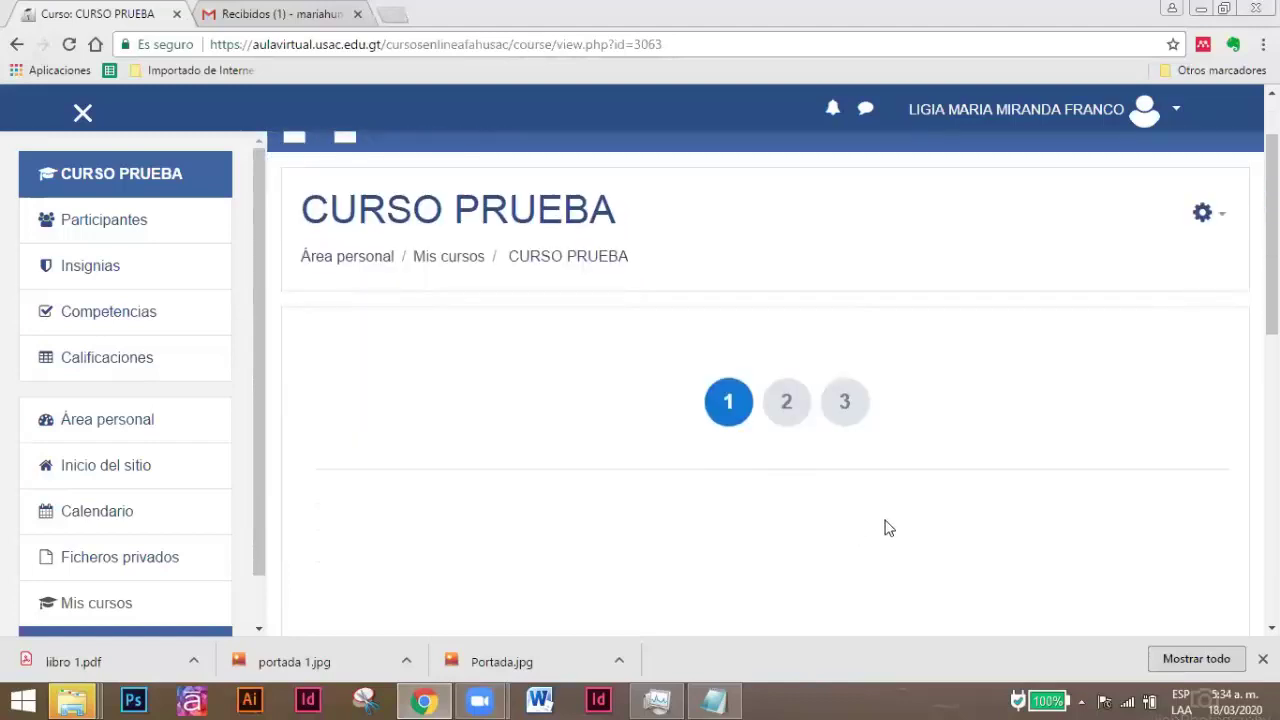
# Turn on Activar edición for CURSO PRUEBA and review the editable sections.
pyautogui.click(1222, 220)
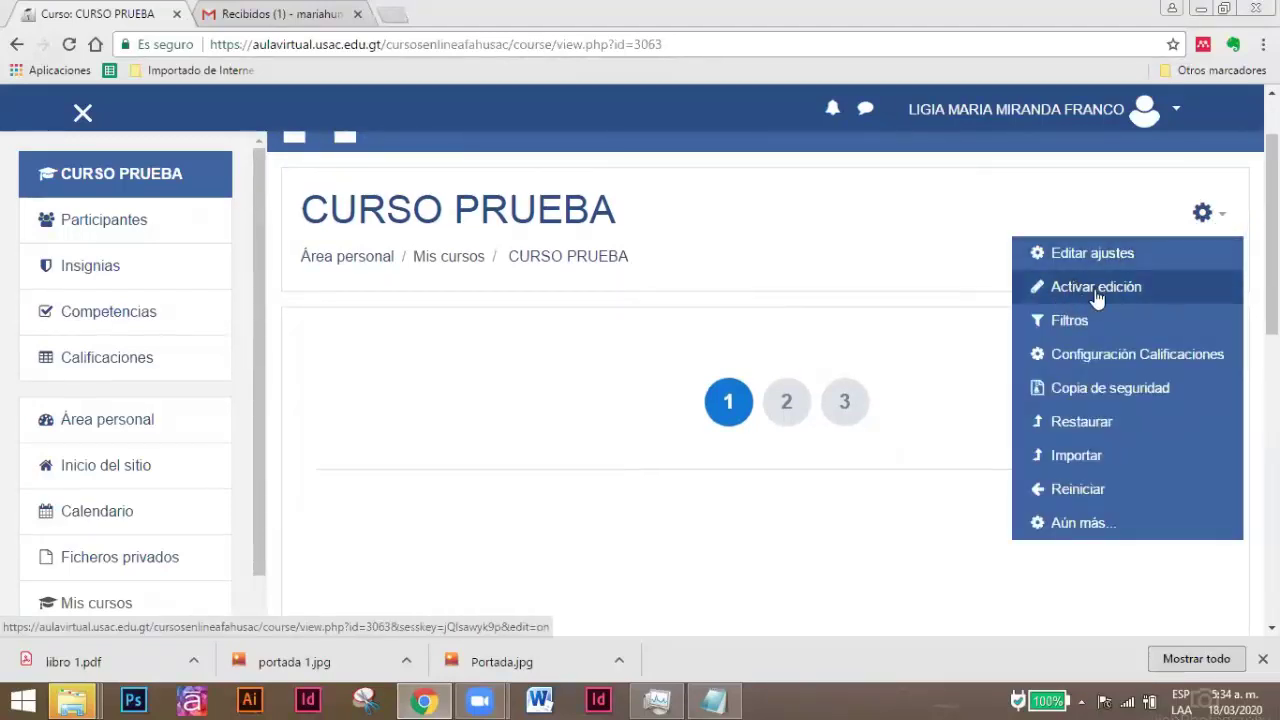
pyautogui.click(1096, 287)
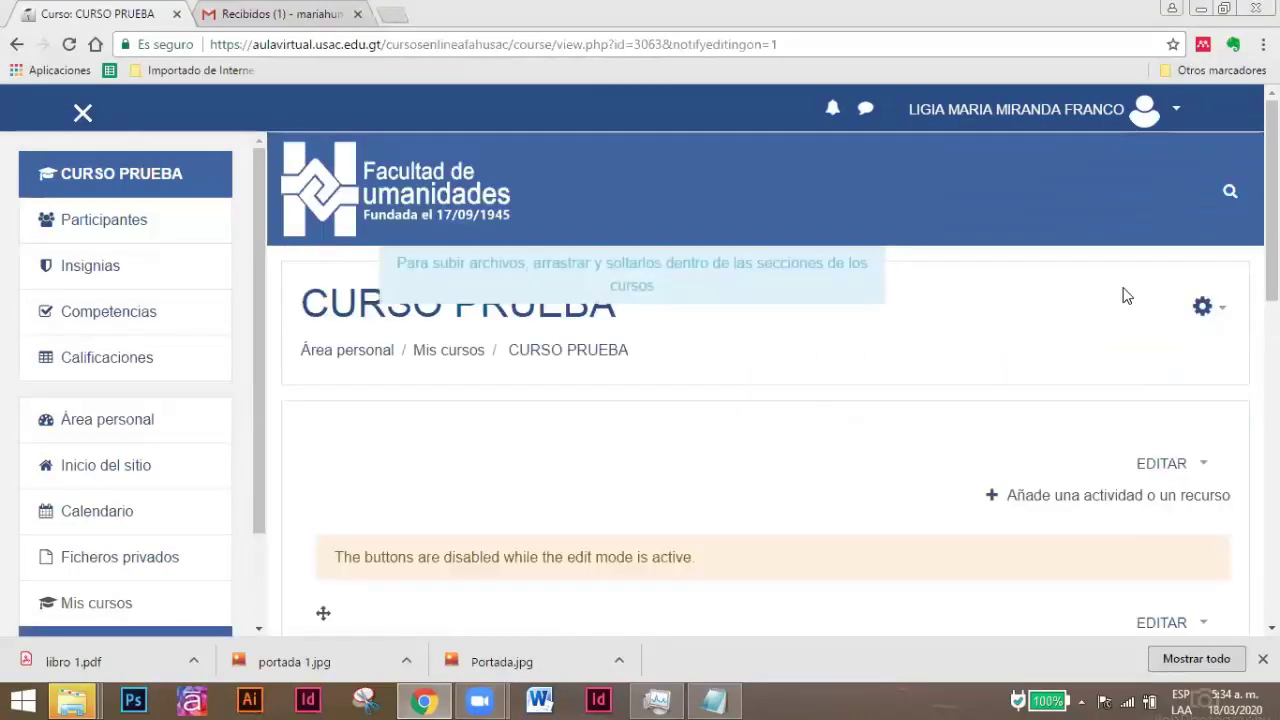
pyautogui.scroll(-1, 925, 402)
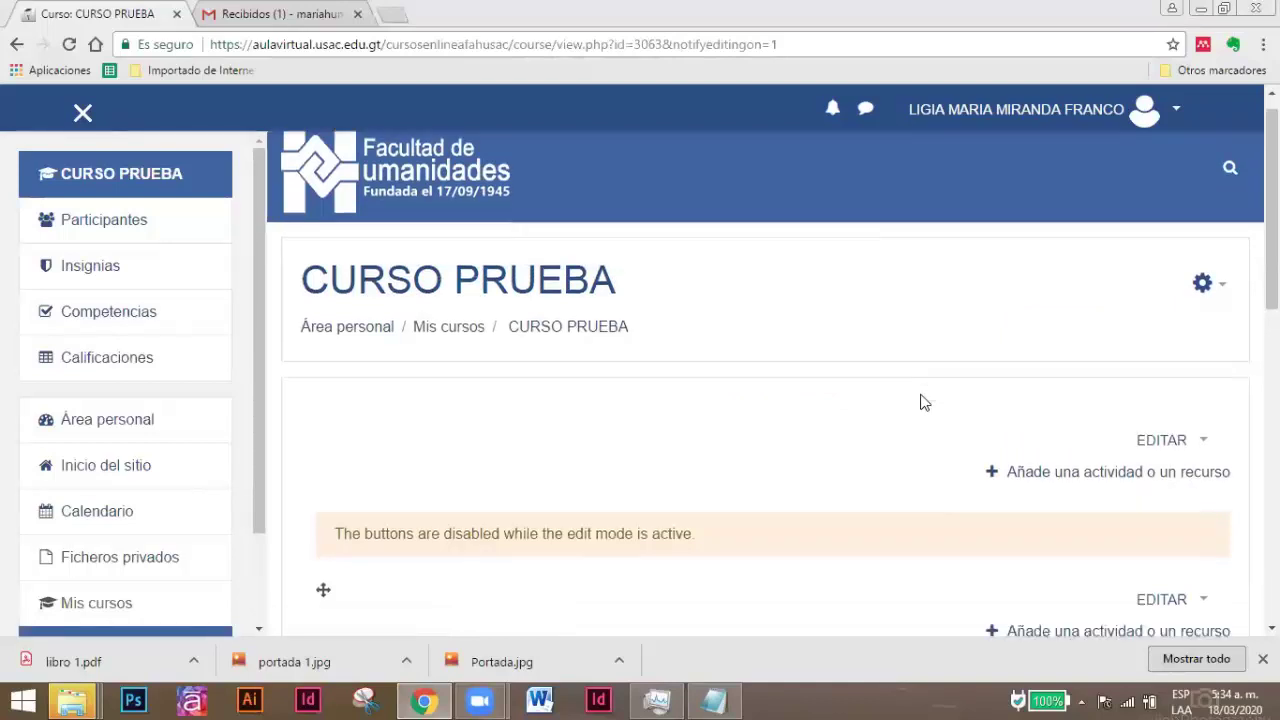
pyautogui.scroll(-3, 925, 402)
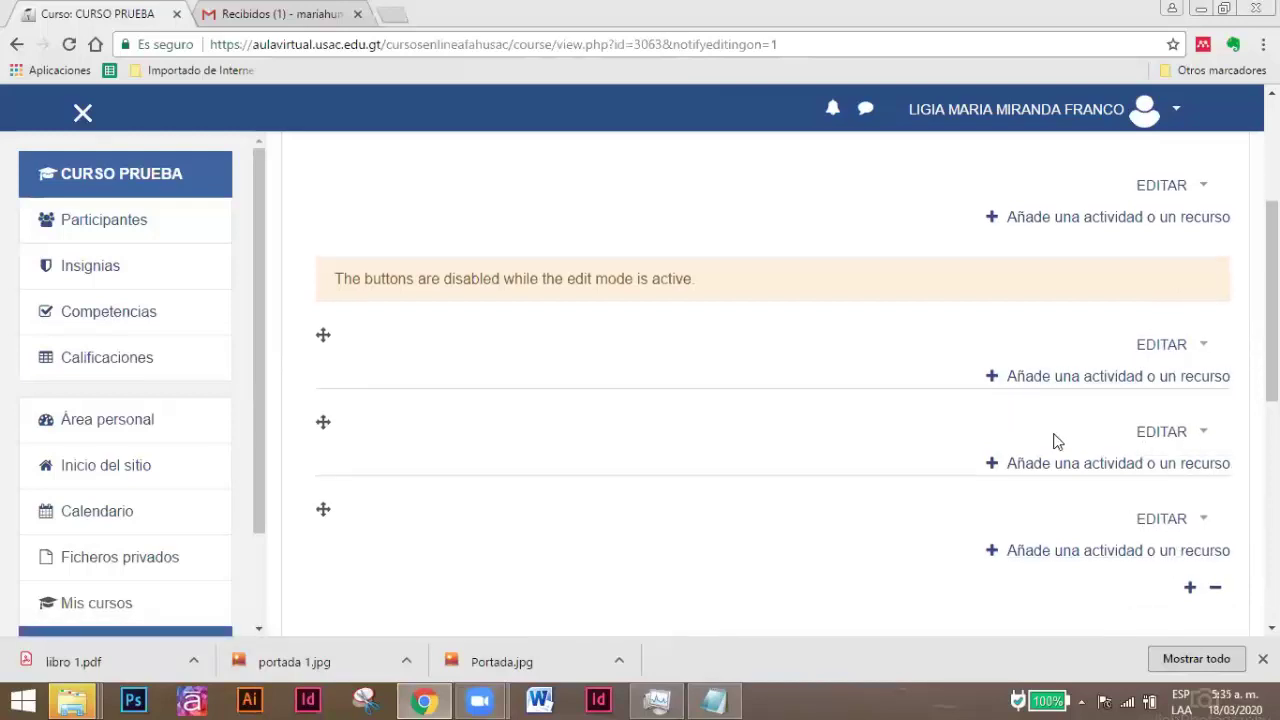
pyautogui.scroll(3, 1057, 441)
pyautogui.scroll(-1, 1057, 441)
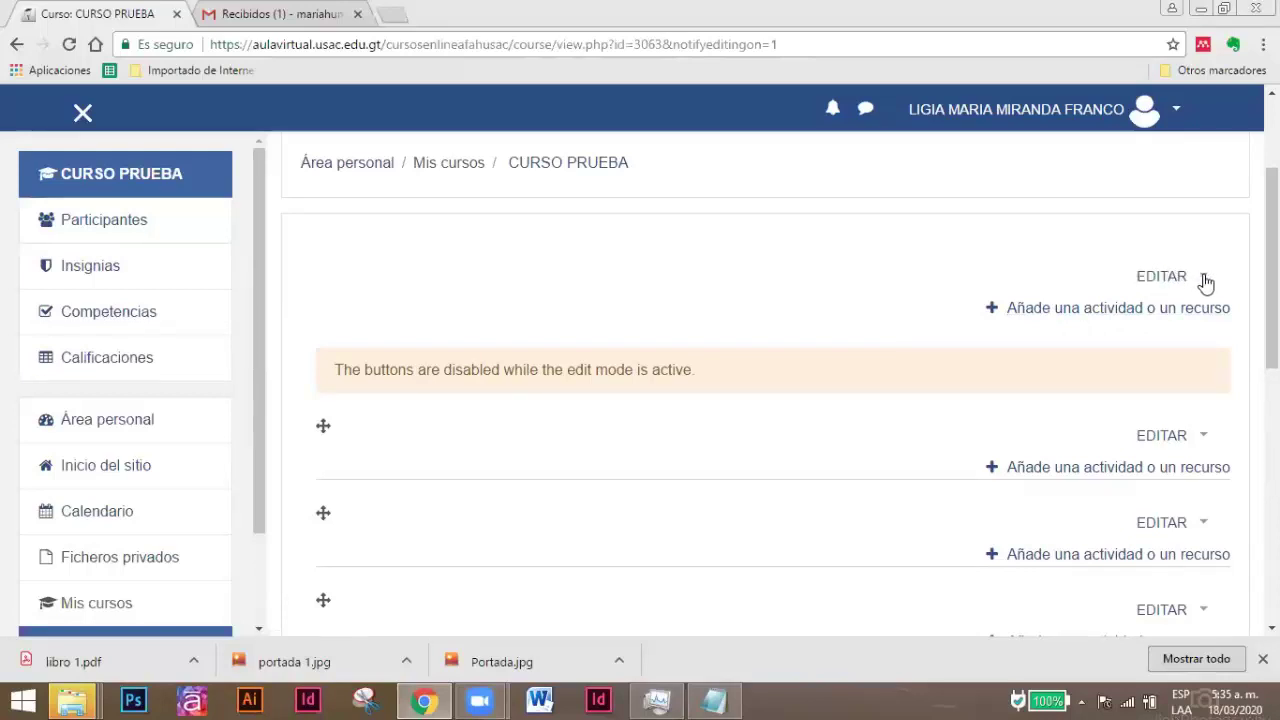
# Edit the first section, keeping its custom name 'Bienvenida' enabled.
pyautogui.click(1204, 280)
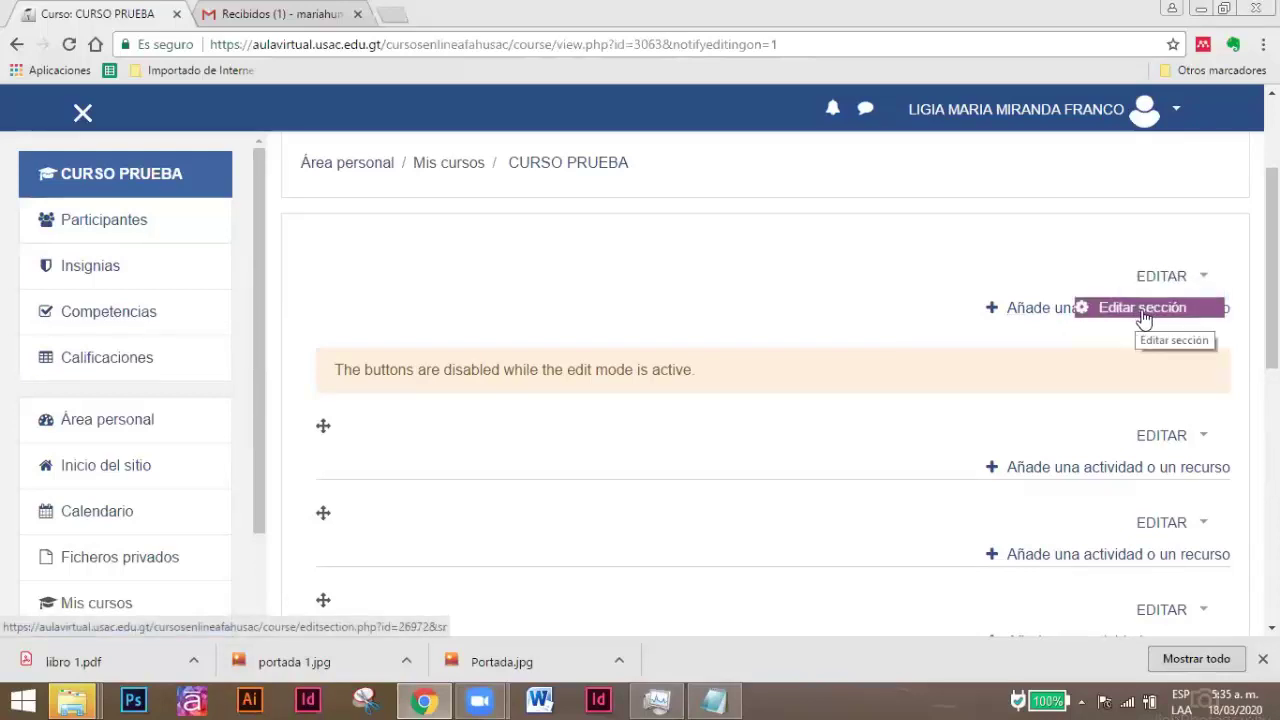
pyautogui.click(1153, 312)
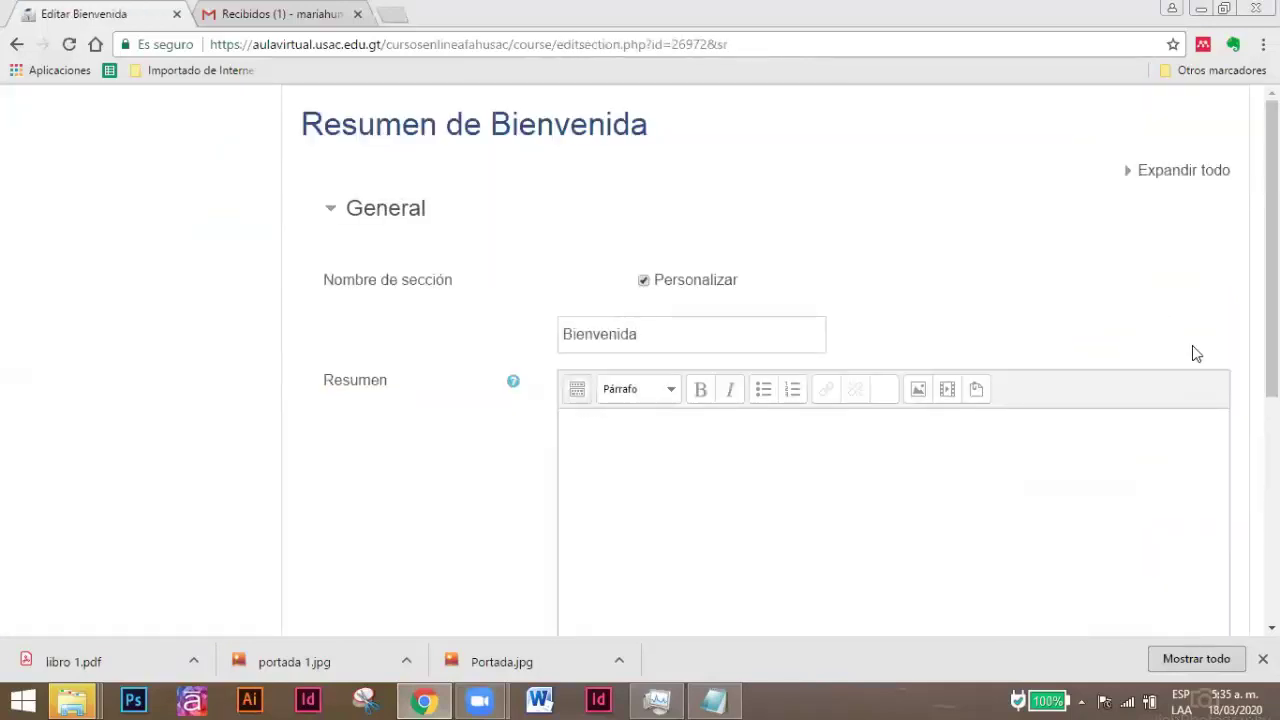
pyautogui.click(644, 281)
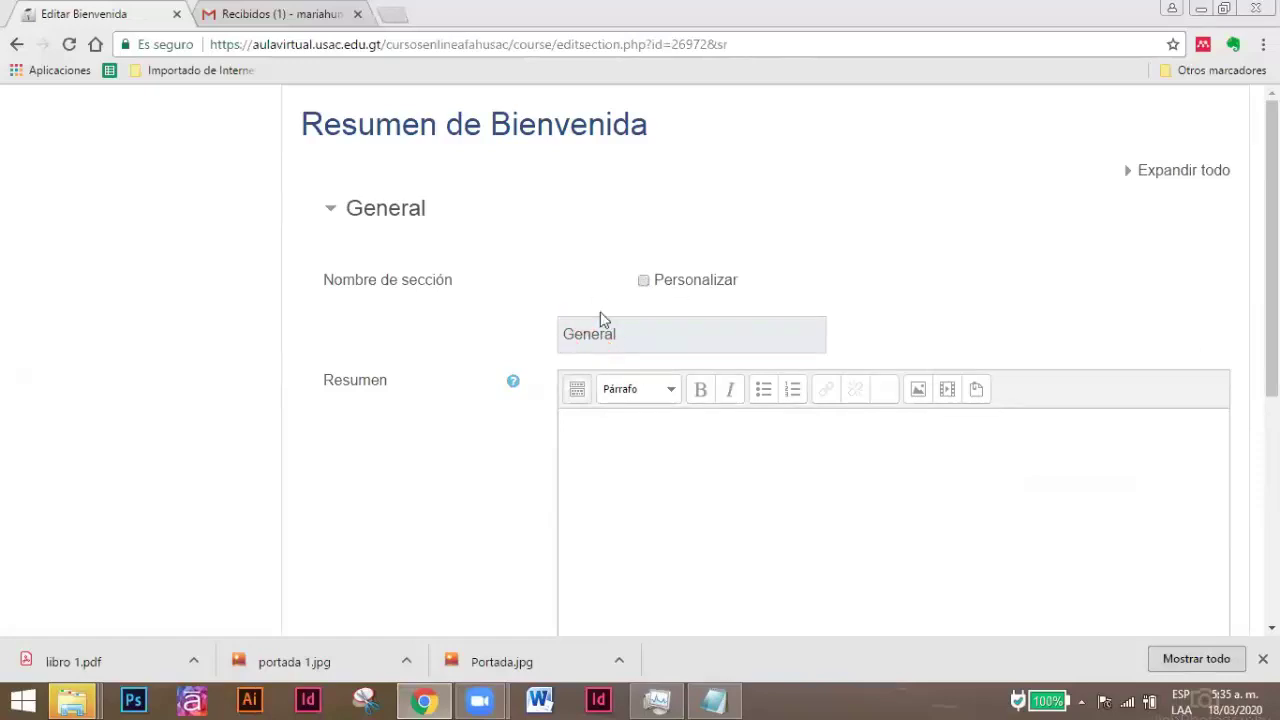
pyautogui.click(644, 281)
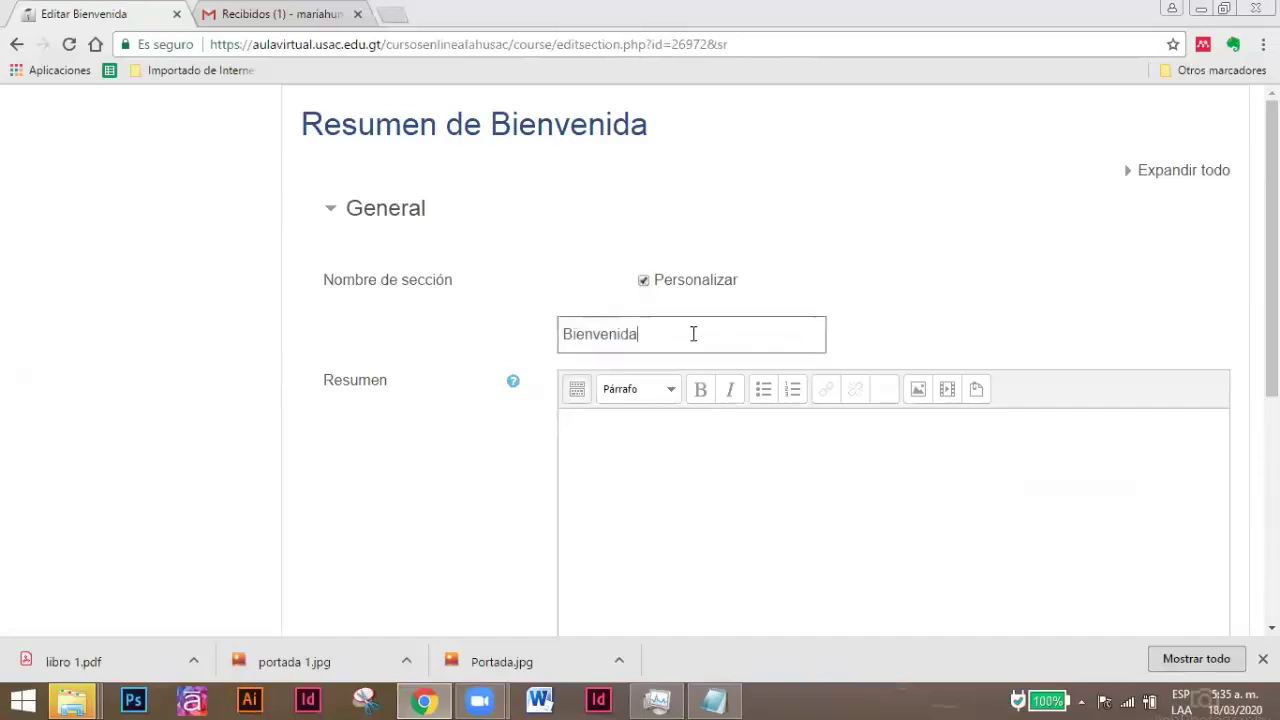
pyautogui.moveTo(692, 333); pyautogui.dragTo(534, 347)
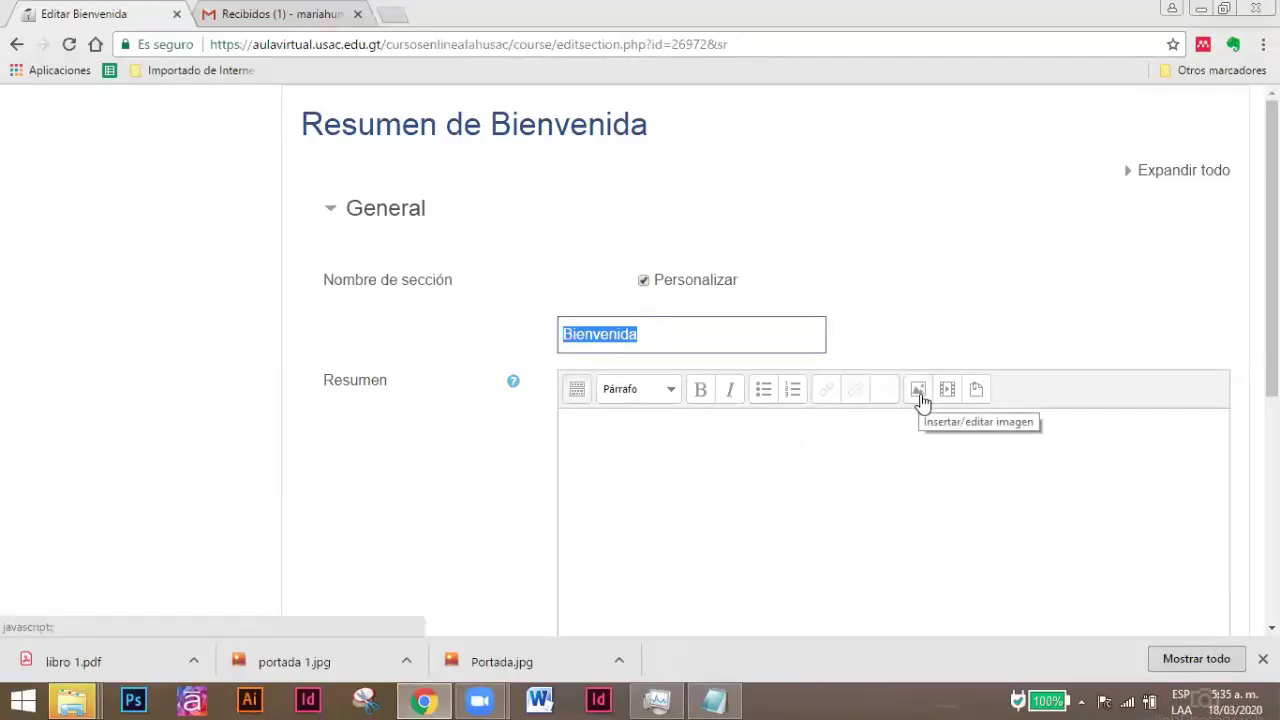
# Choose to upload an image from the computer for the Bienvenida summary.
pyautogui.click(918, 392)
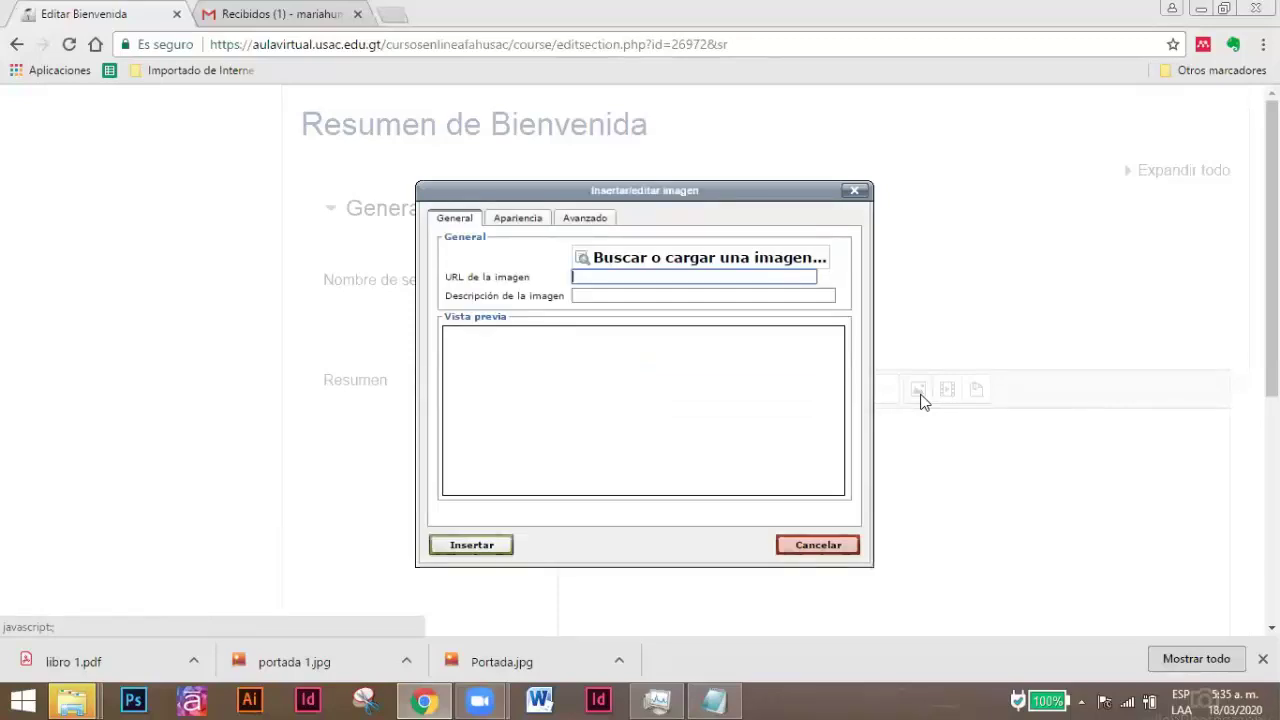
pyautogui.click(691, 271)
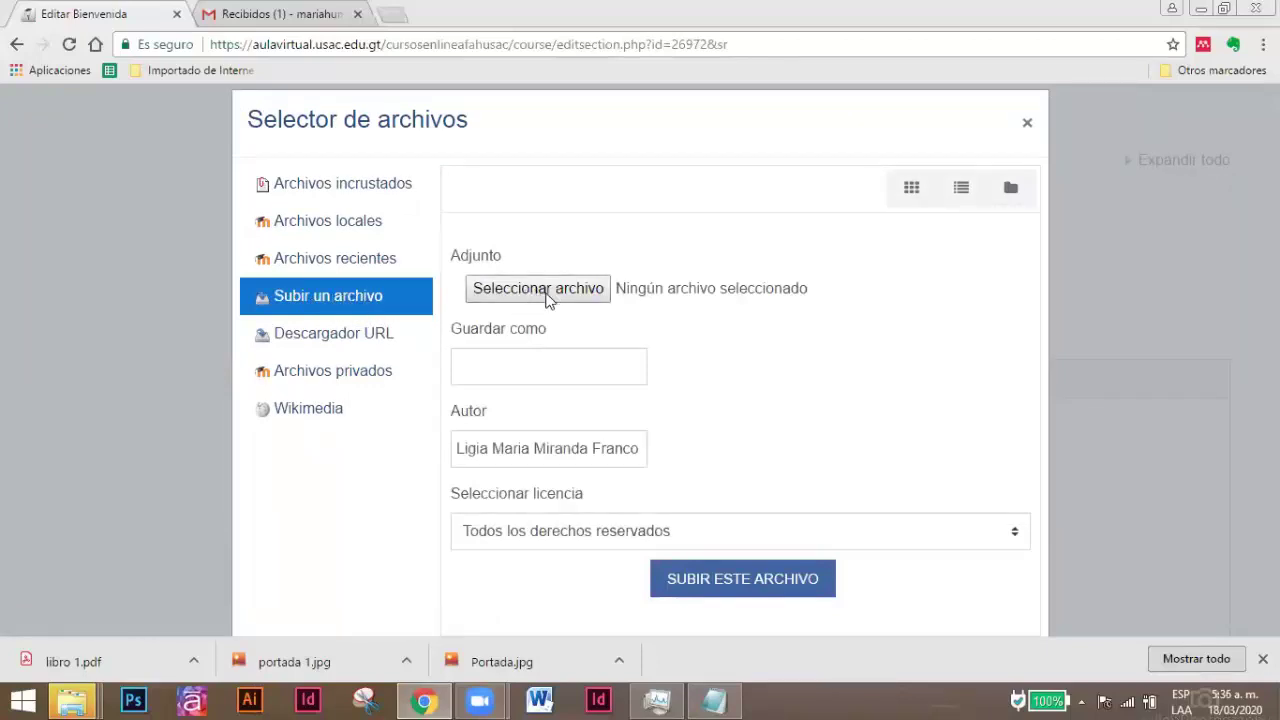
pyautogui.click(551, 295)
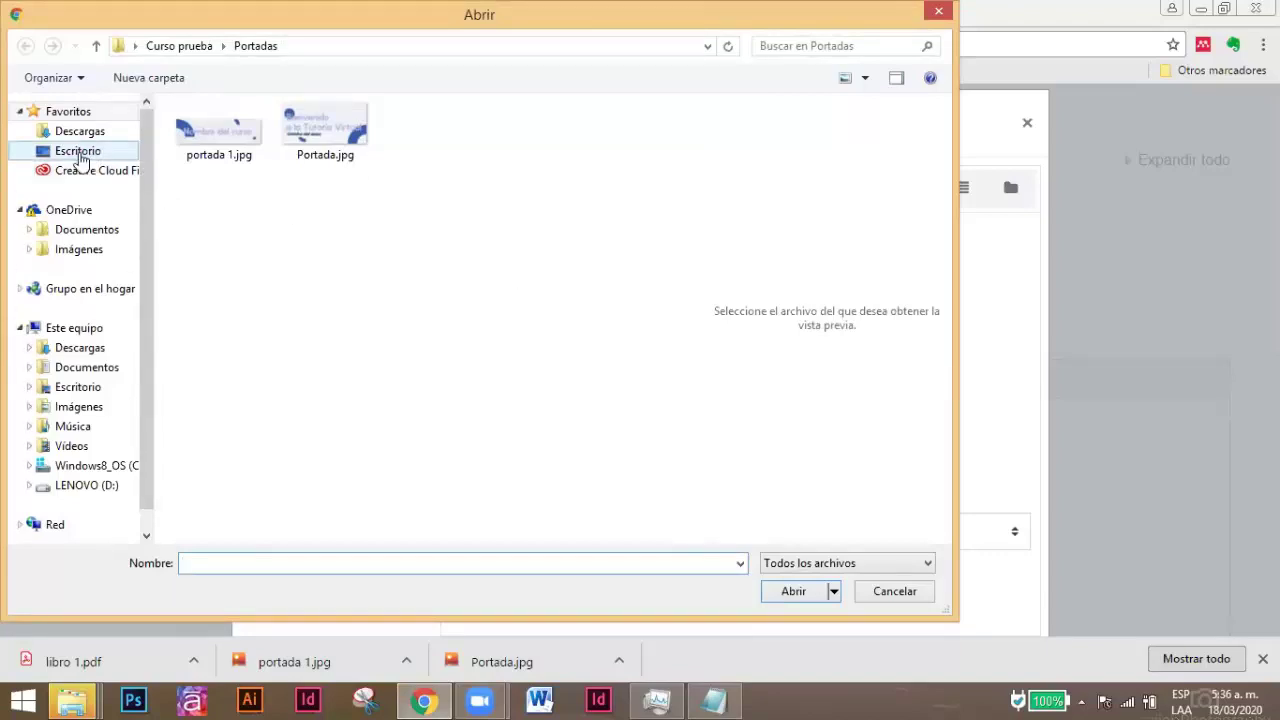
# Pick Portada.jpg from Escritorio > Curso prueba > Portadas.
pyautogui.click(78, 151)
pyautogui.doubleClick(510, 492)
pyautogui.doubleClick(323, 170)
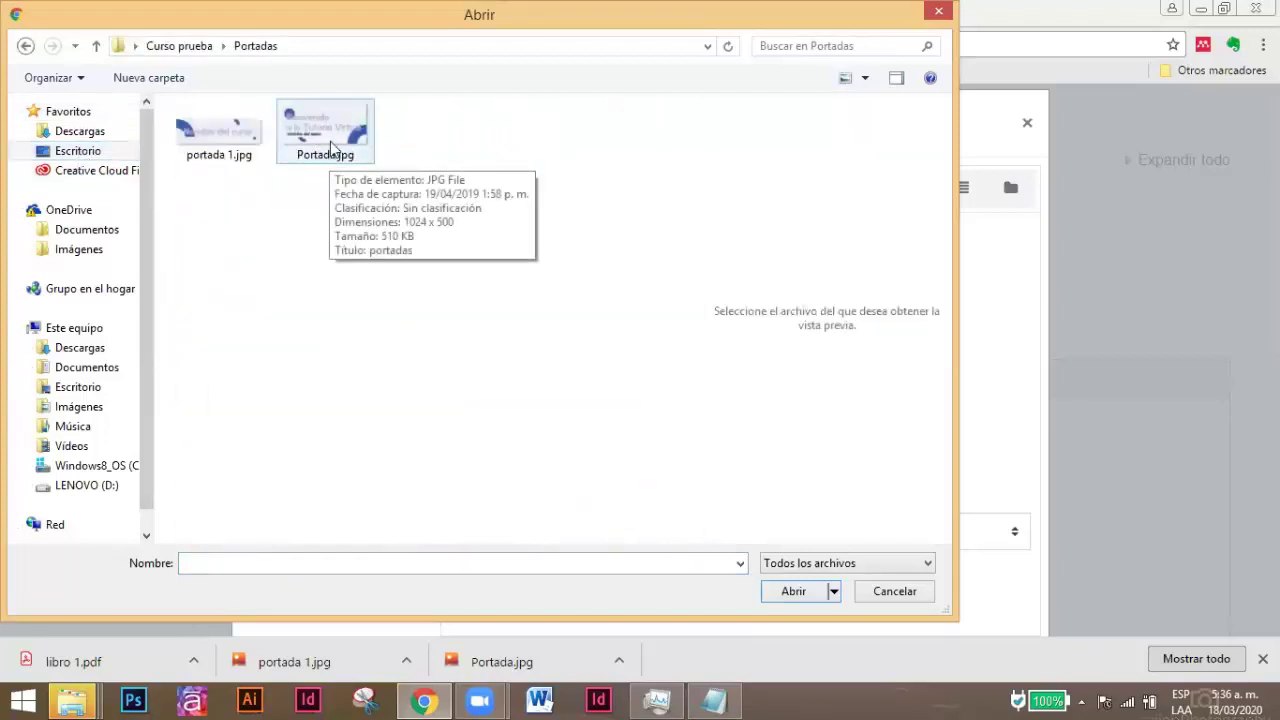
pyautogui.click(330, 141)
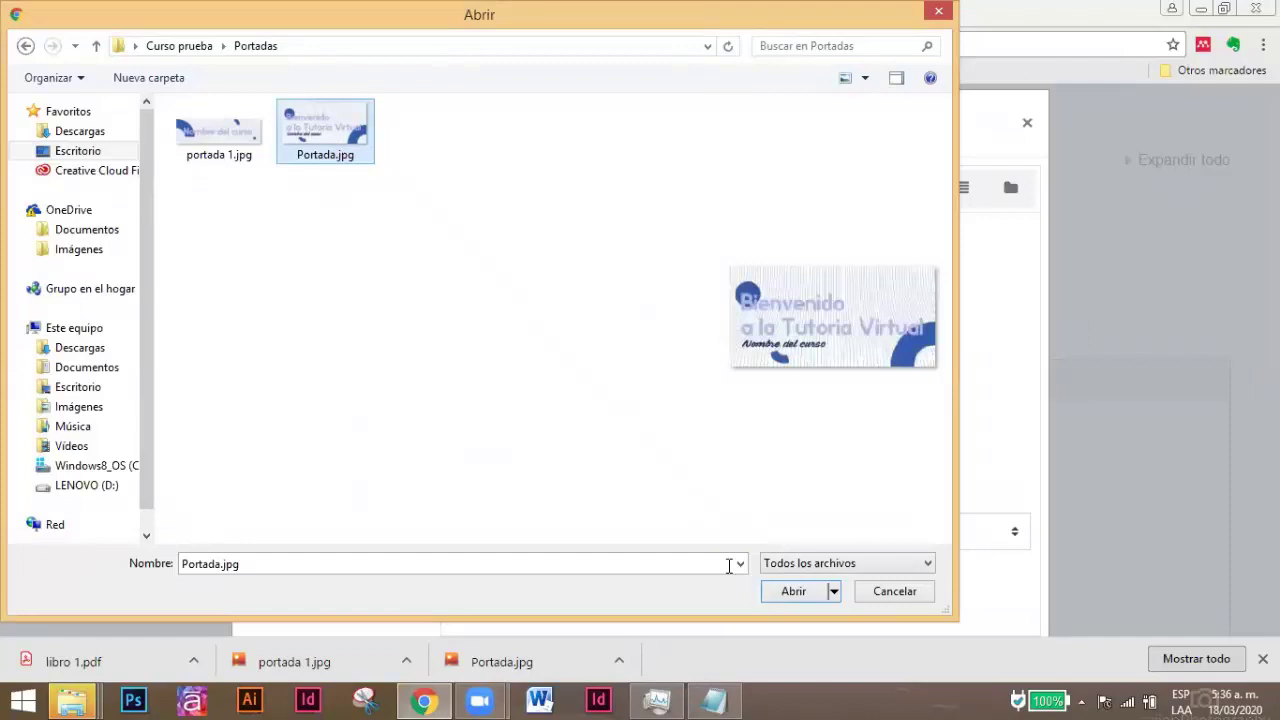
pyautogui.click(793, 592)
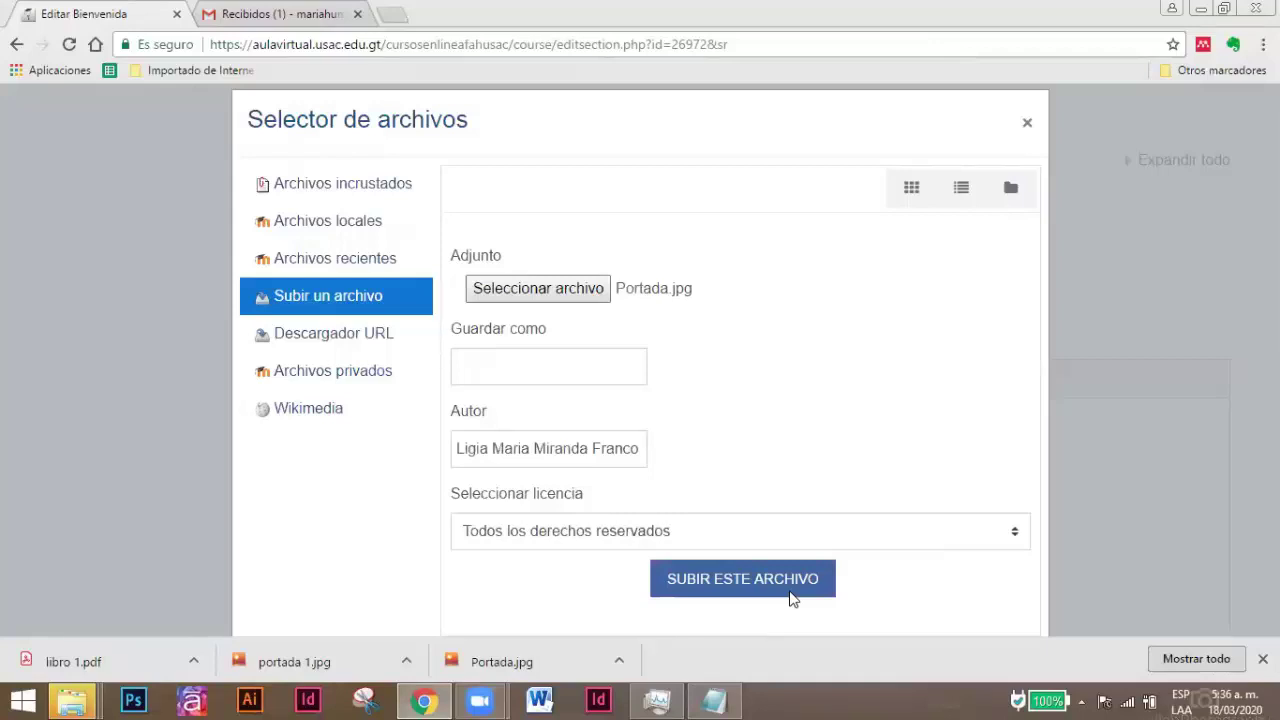
# Upload the banner as 'Portada 000' with Todos los derechos reservados and the author's name.
pyautogui.click(578, 537)
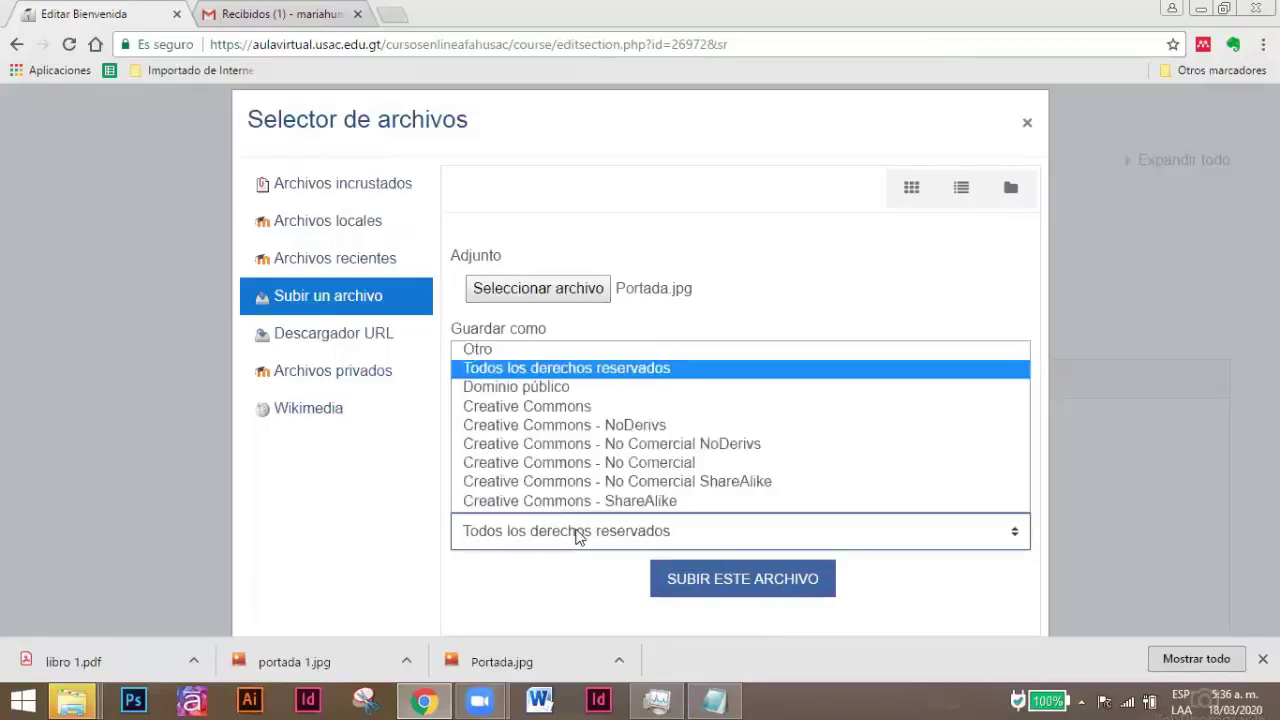
pyautogui.click(574, 370)
pyautogui.tripleClick(537, 450)
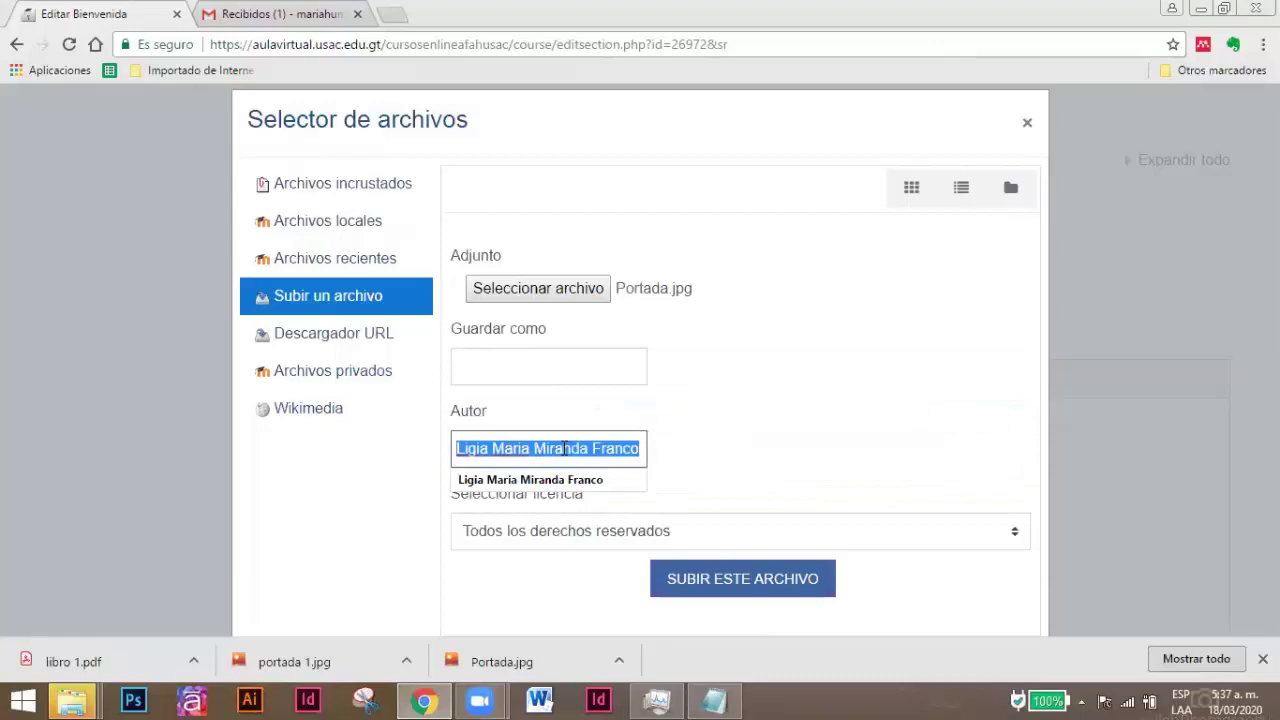
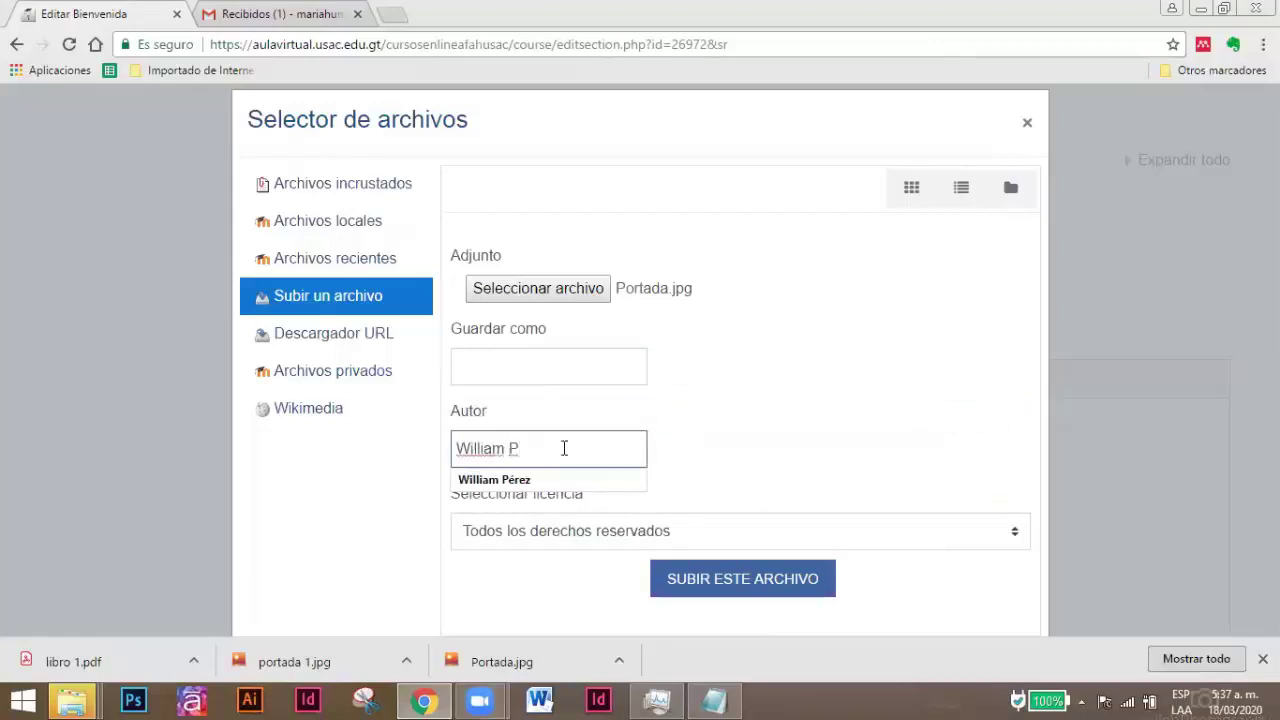
pyautogui.click(539, 366)
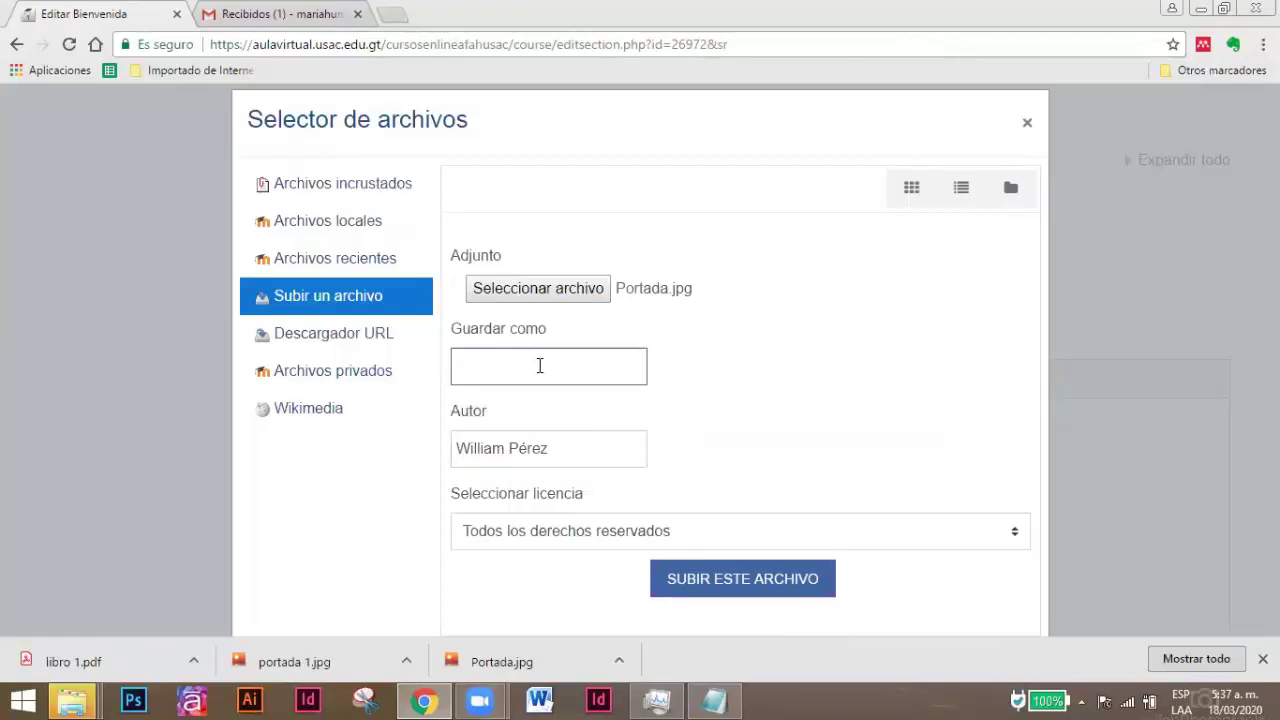
pyautogui.write('Port')
pyautogui.write('a ')
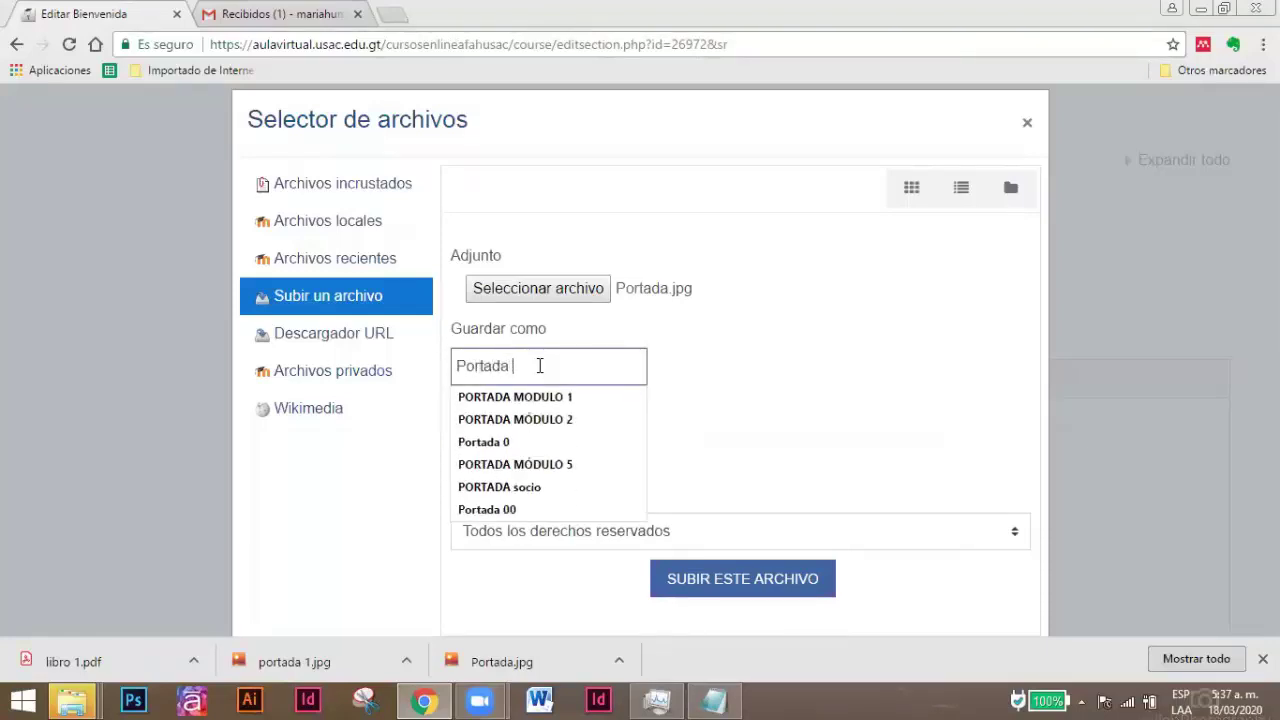
pyautogui.write('000')
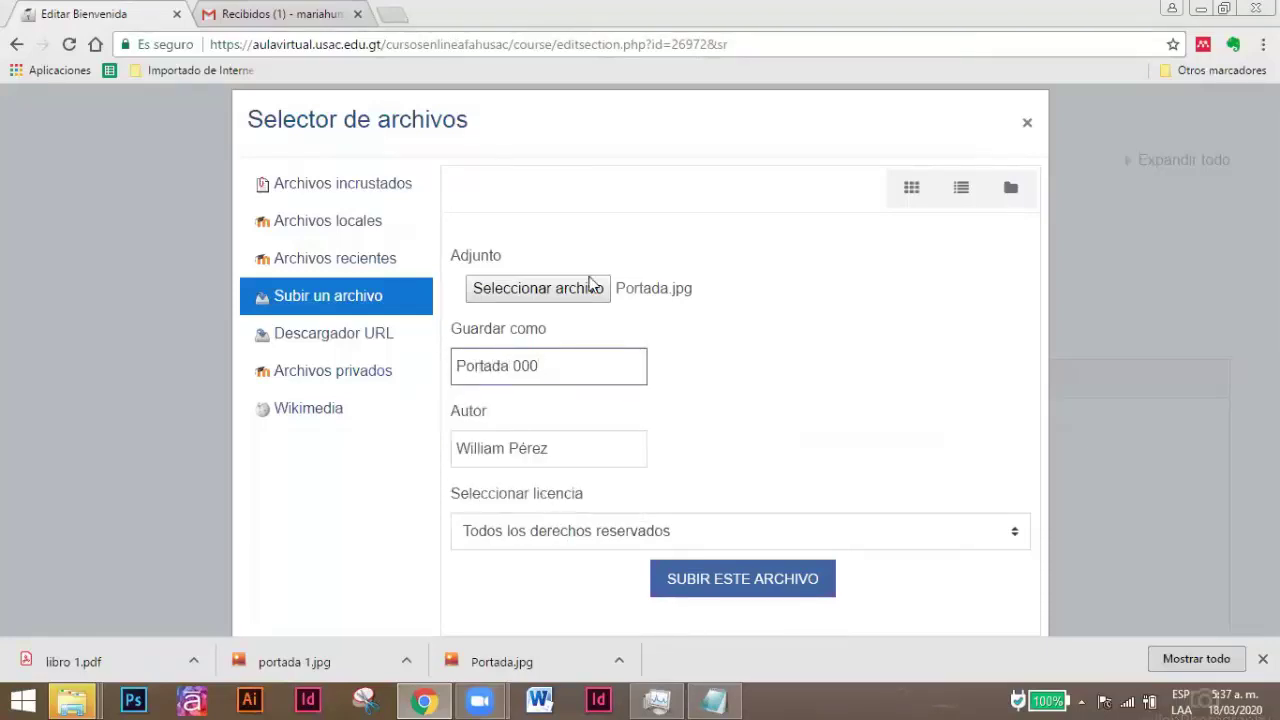
pyautogui.click(743, 588)
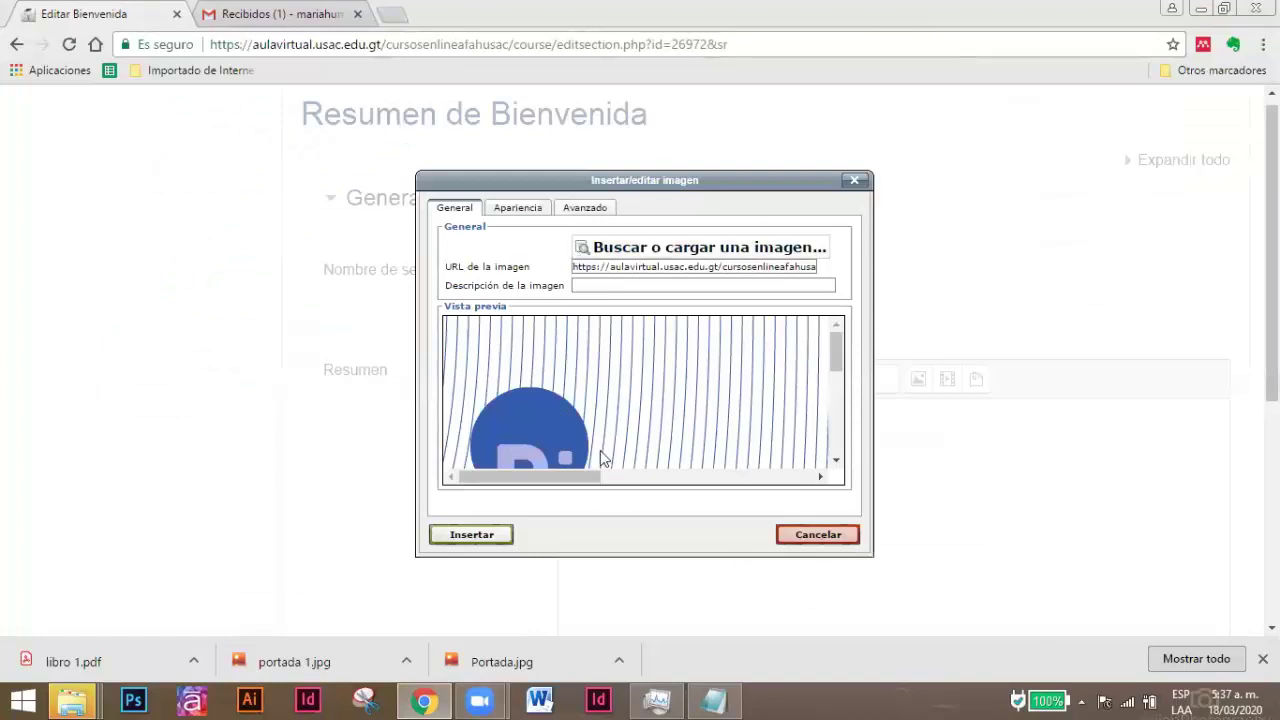
# Insert the banner with description 'Portada de bienvenida al curso', aligned Medio.
pyautogui.click(584, 284)
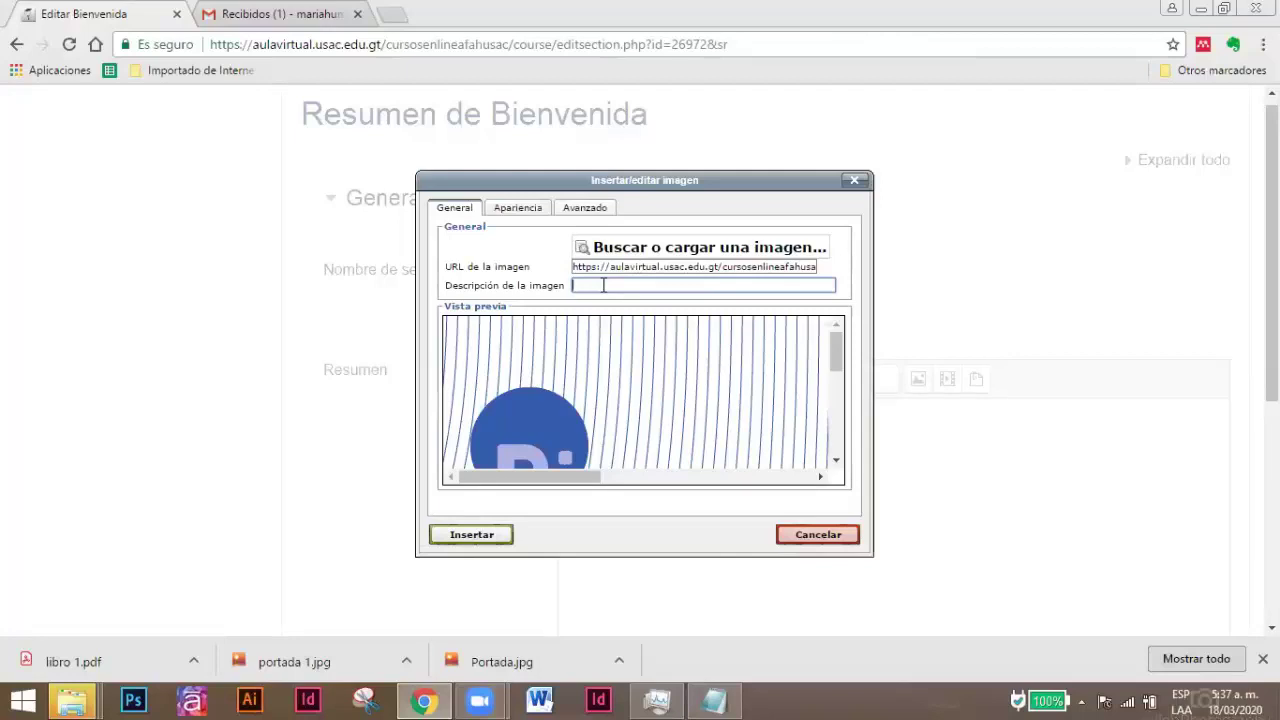
pyautogui.write('Portada de bienvenida al curso')
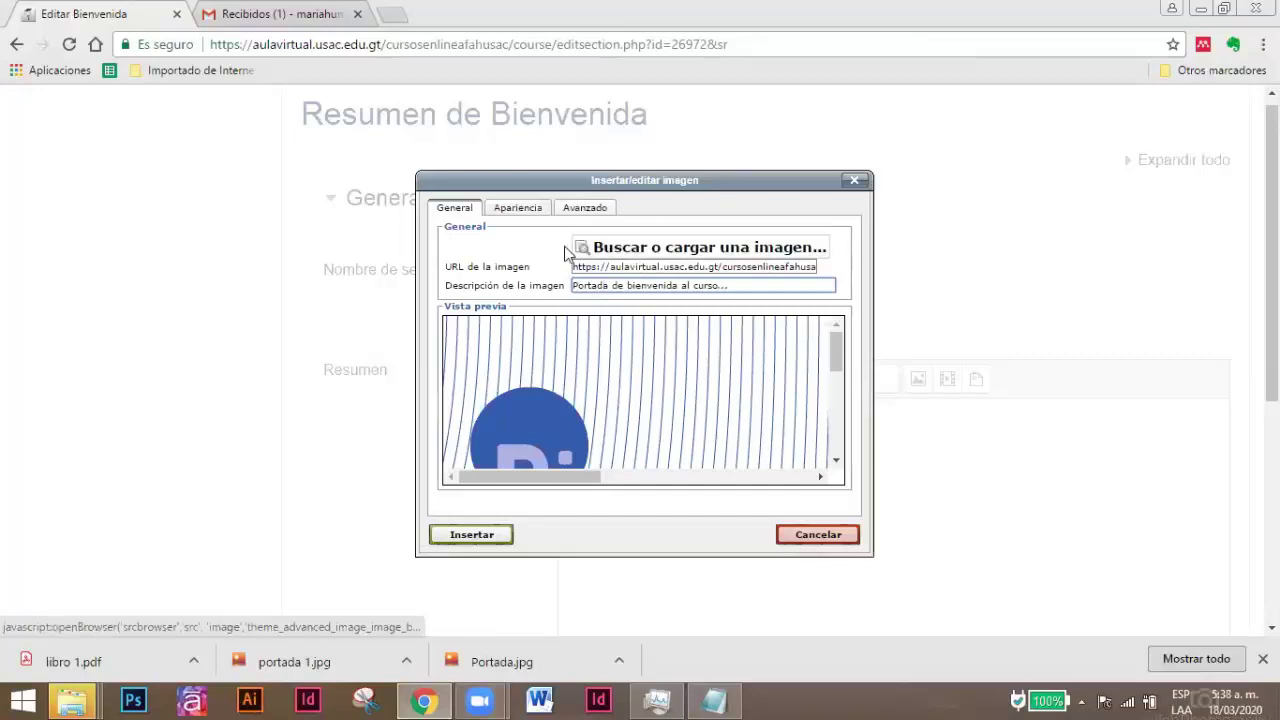
pyautogui.click(521, 211)
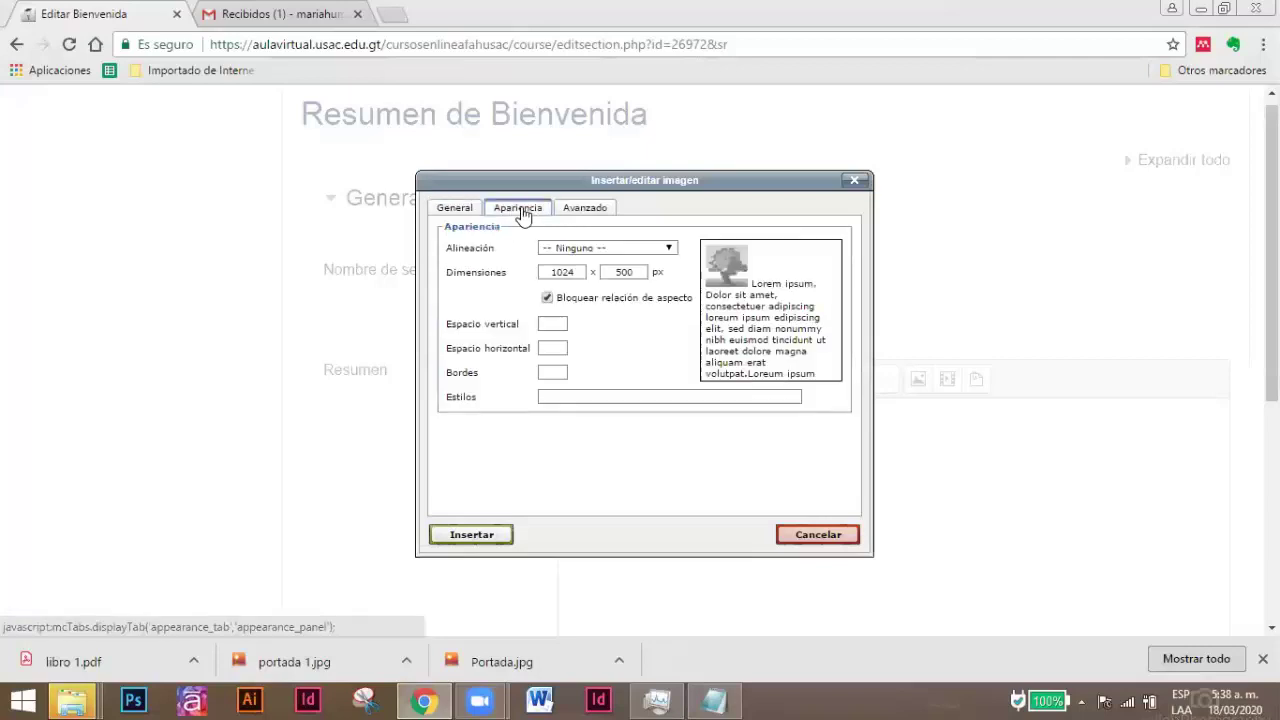
pyautogui.click(568, 249)
pyautogui.click(556, 298)
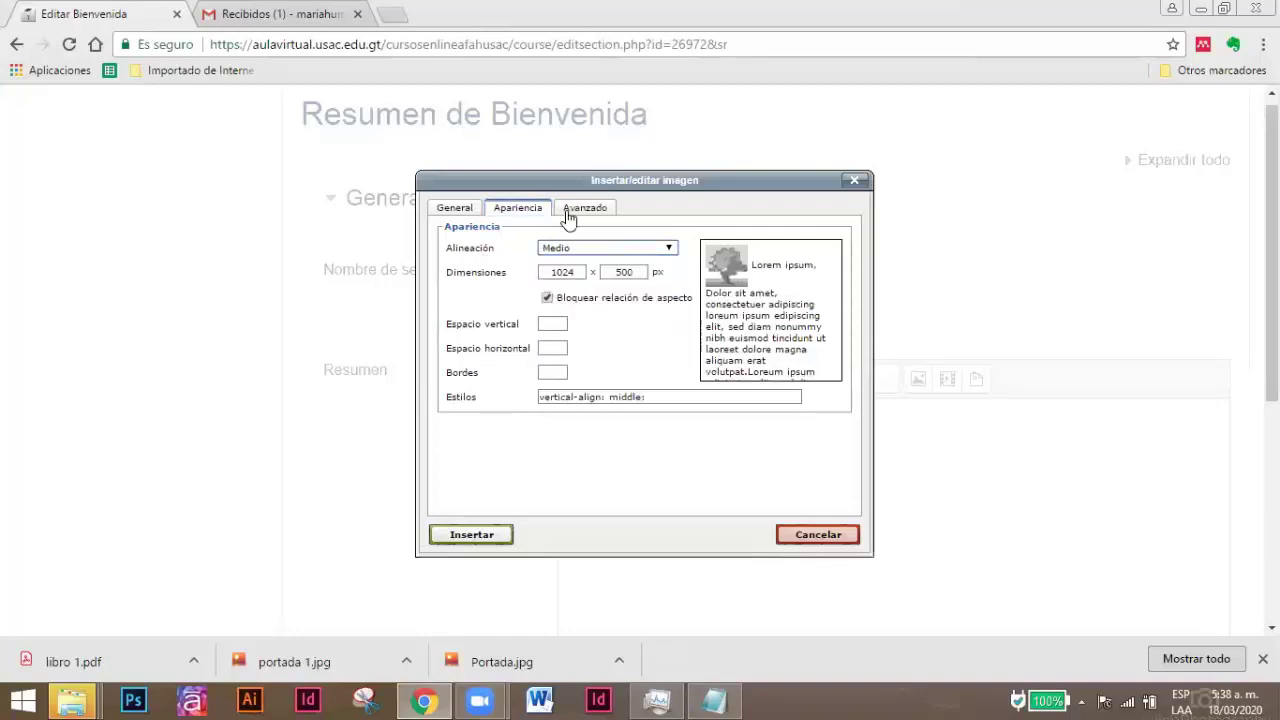
pyautogui.click(483, 543)
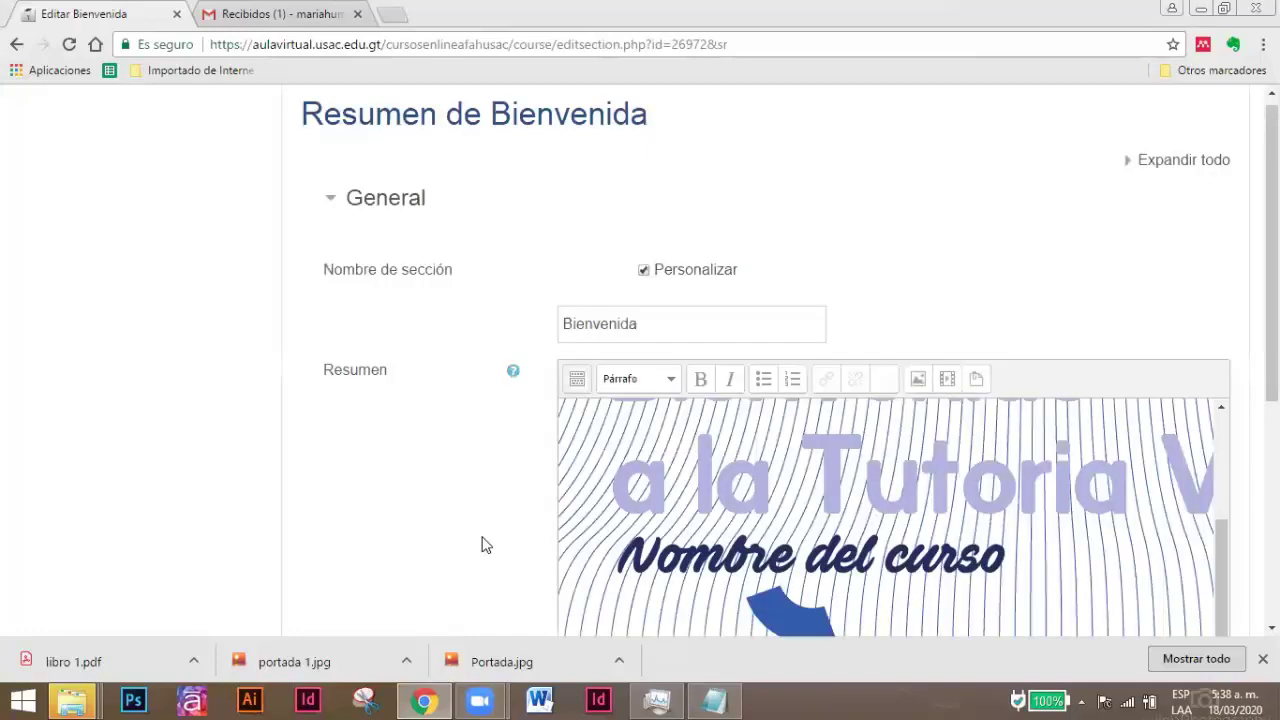
# Type 'Descripción o mensaje a estudiantes.' below the banner and save the section.
pyautogui.scroll(-3, 534, 465)
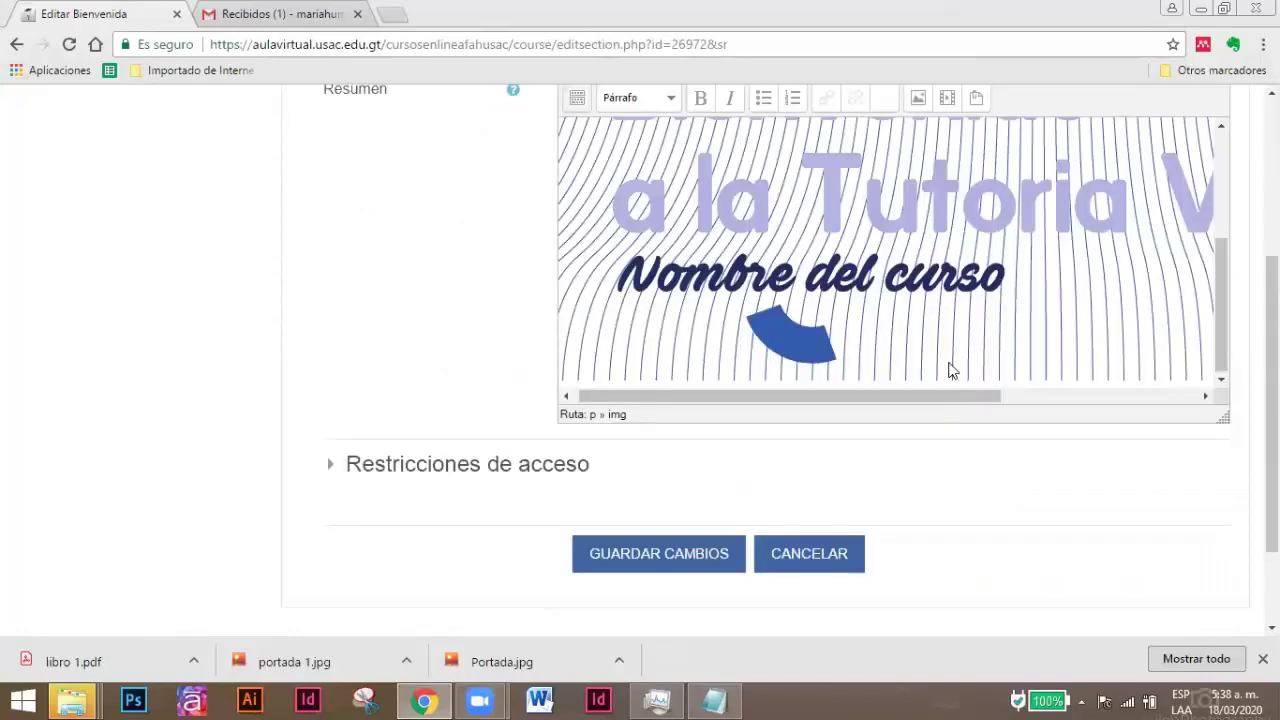
pyautogui.click(950, 370)
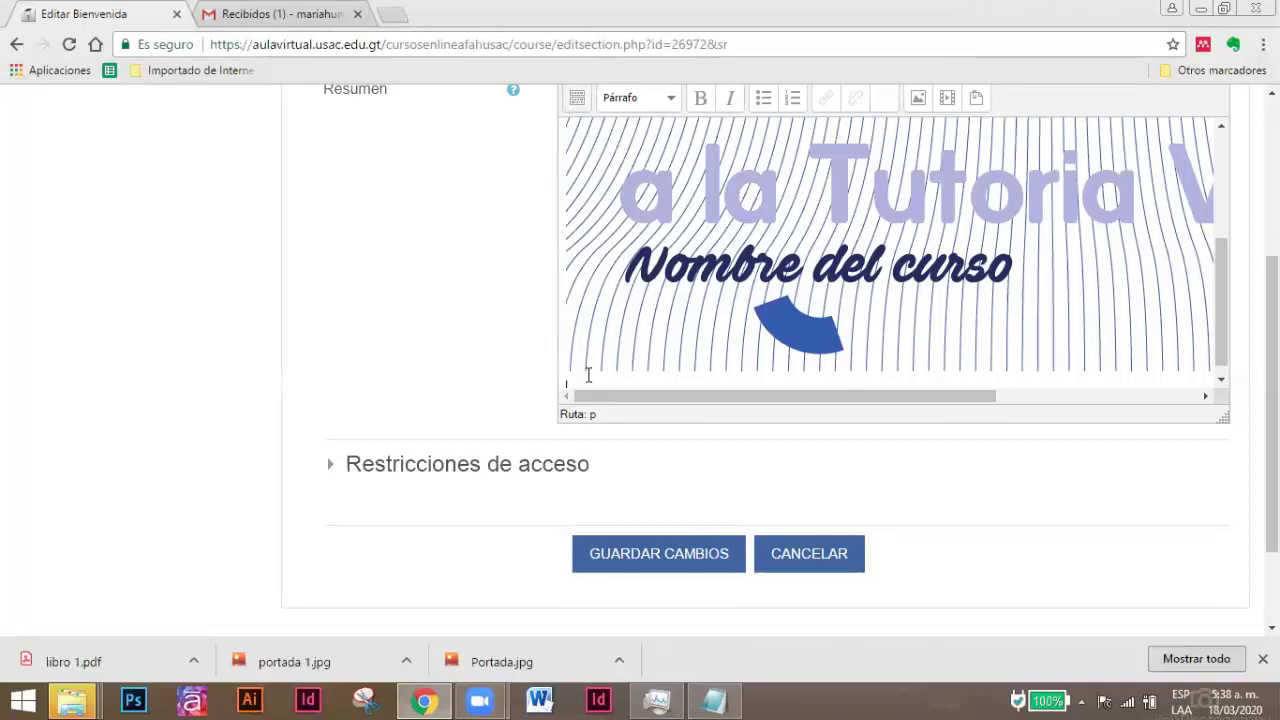
pyautogui.write('Descripción o mensaje a estudiantes.')
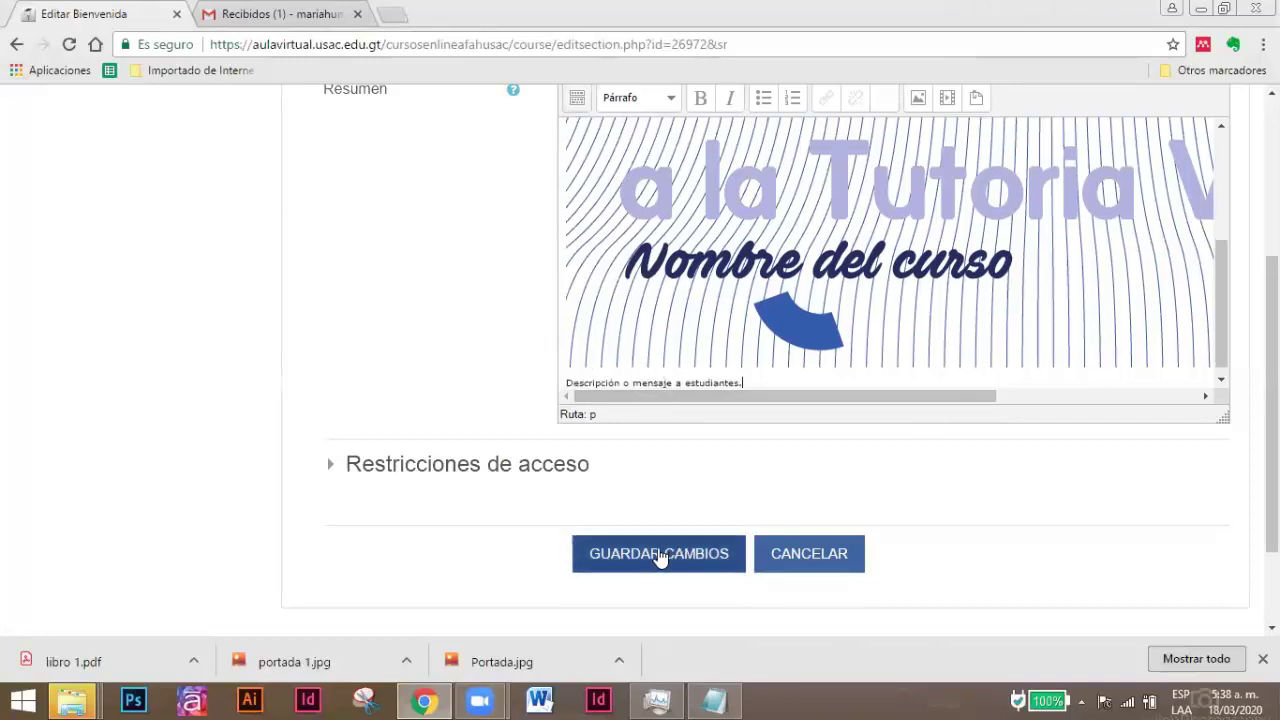
pyautogui.click(661, 562)
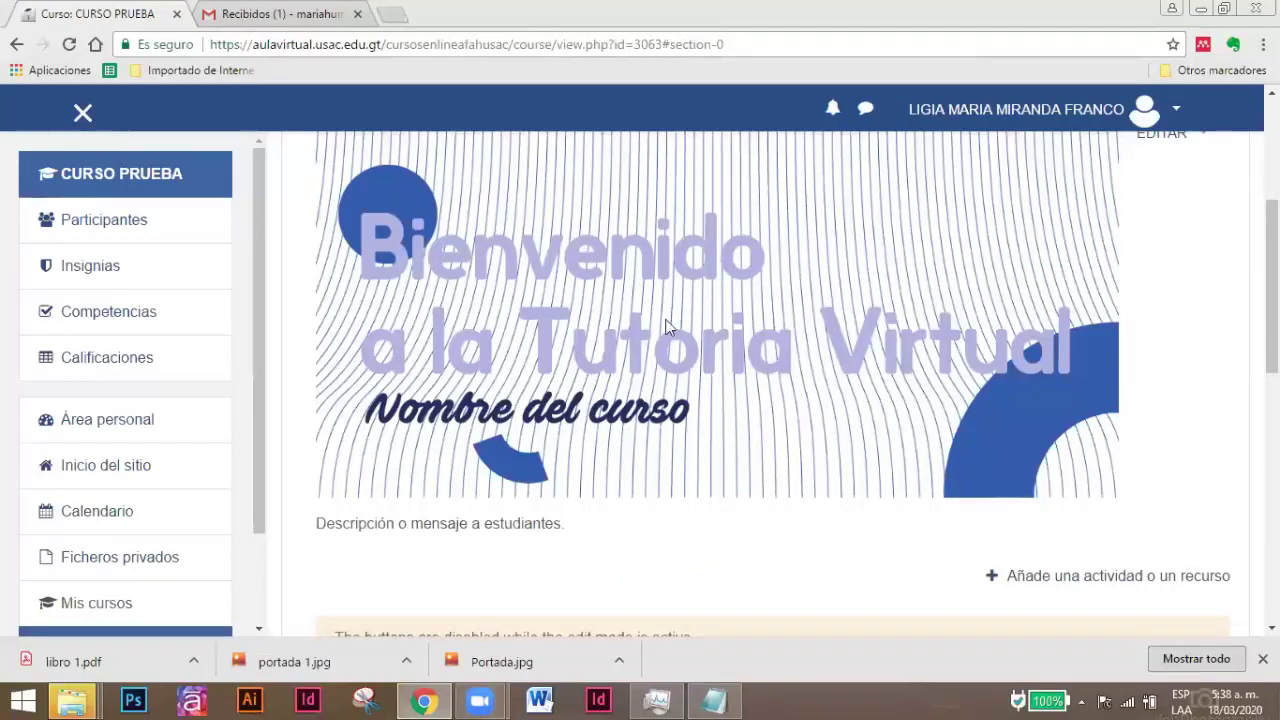
pyautogui.scroll(-2, 649, 386)
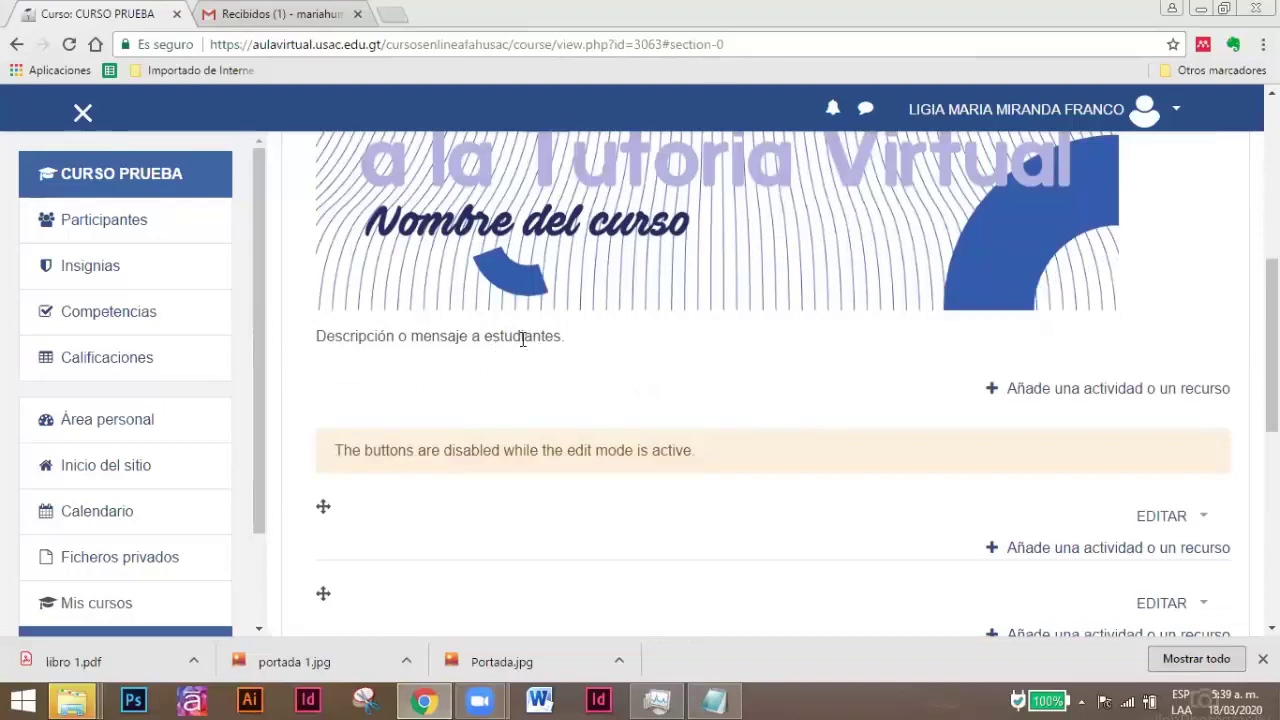
pyautogui.scroll(3, 866, 360)
pyautogui.scroll(-3, 883, 352)
pyautogui.scroll(-1, 740, 462)
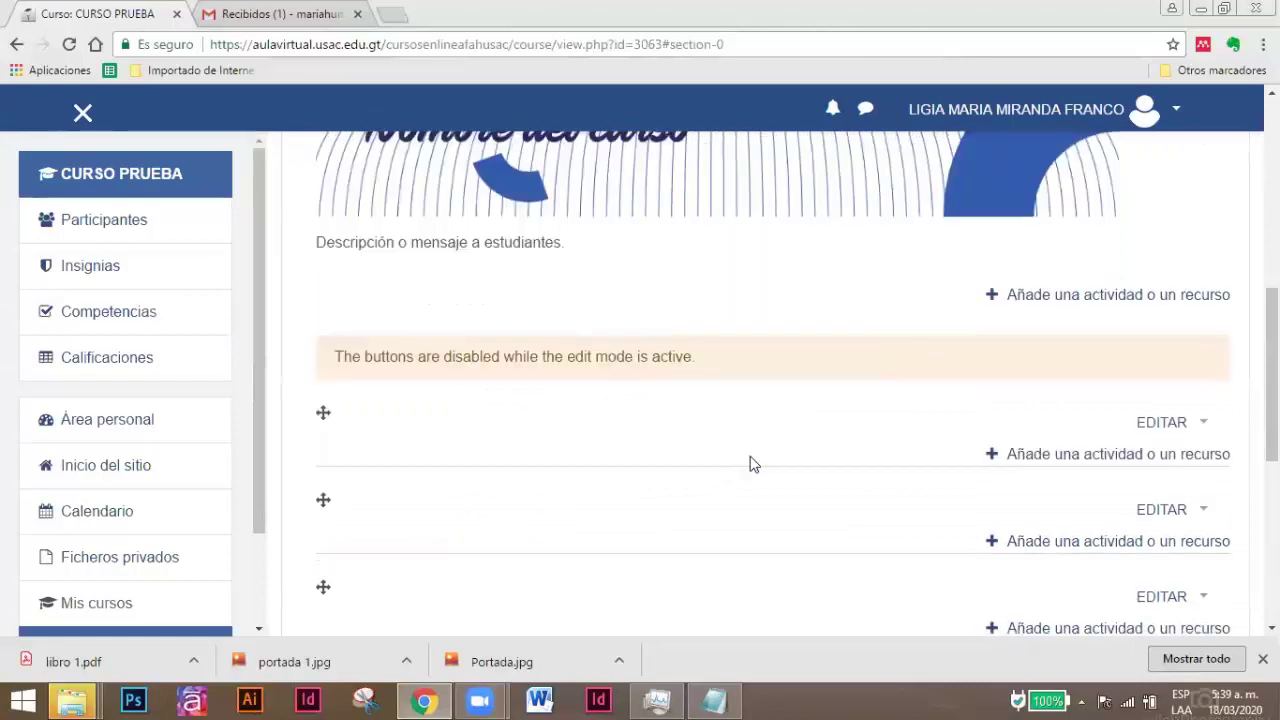
pyautogui.scroll(-1, 1020, 446)
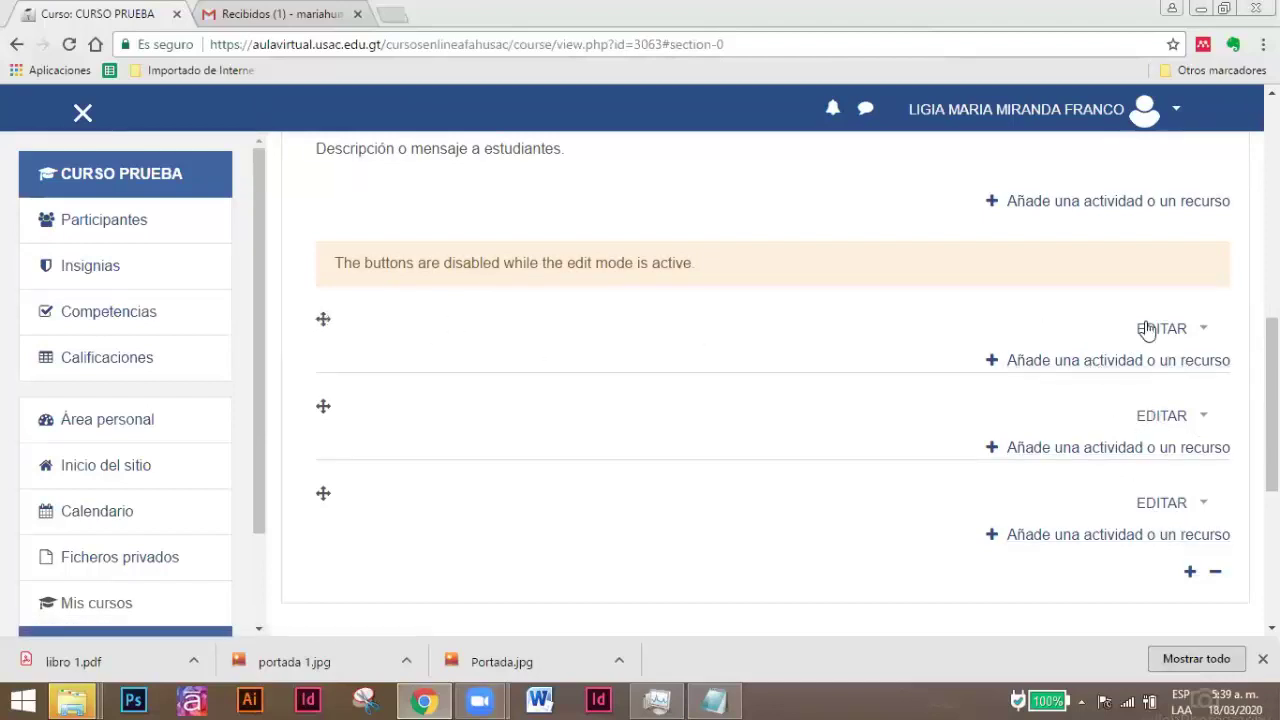
# Open Topic 1's edit page and toggle Personalizar, leaving the section name blank.
pyautogui.click(1204, 330)
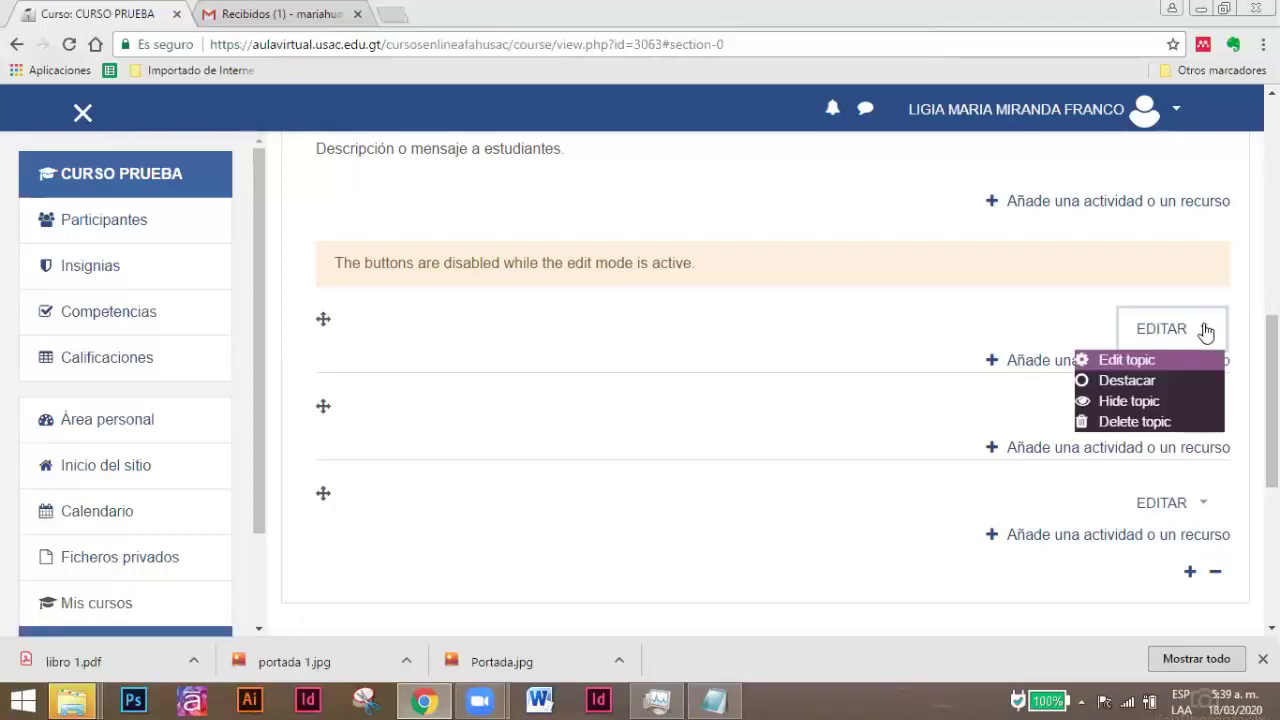
pyautogui.click(1136, 366)
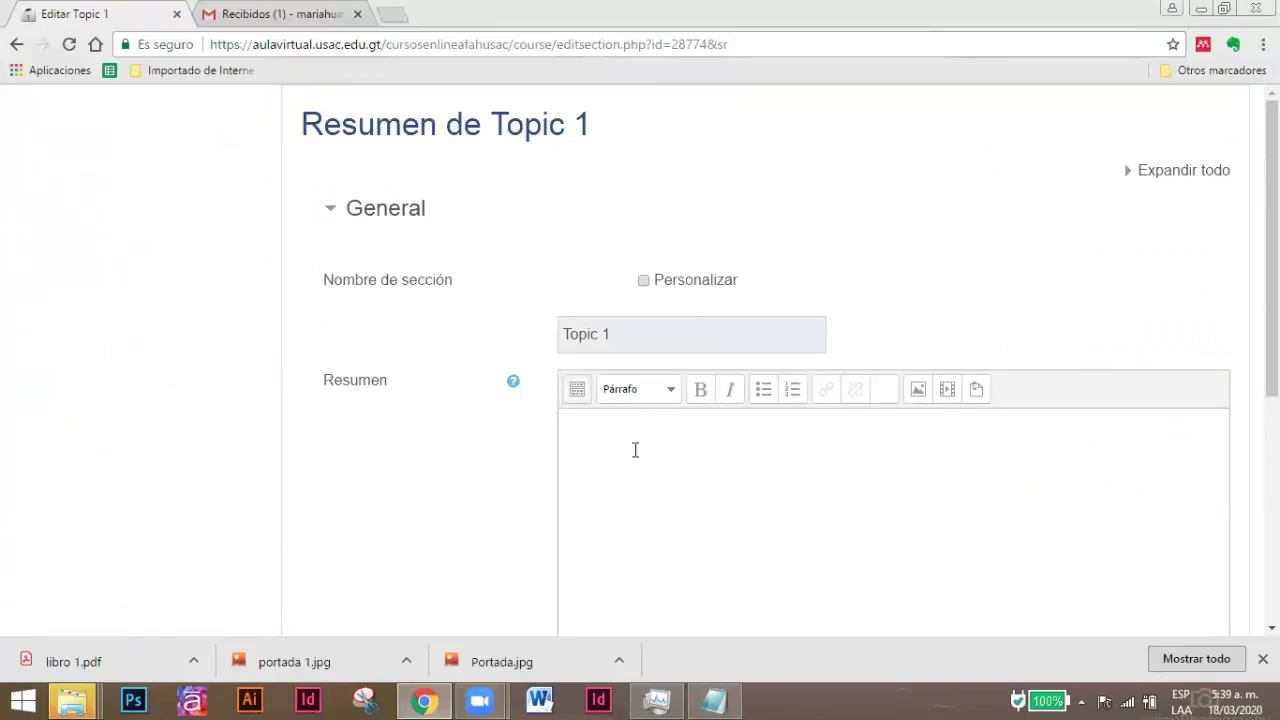
pyautogui.scroll(-1, 652, 250)
pyautogui.click(643, 188)
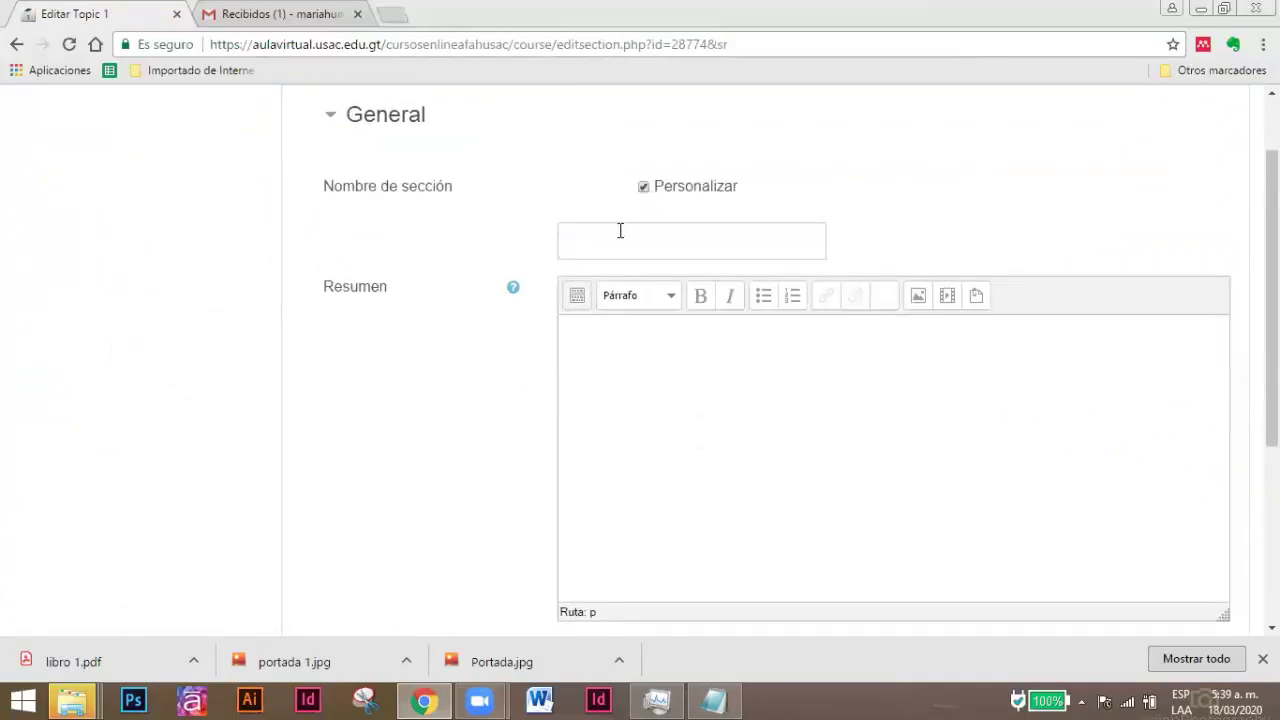
pyautogui.click(611, 238)
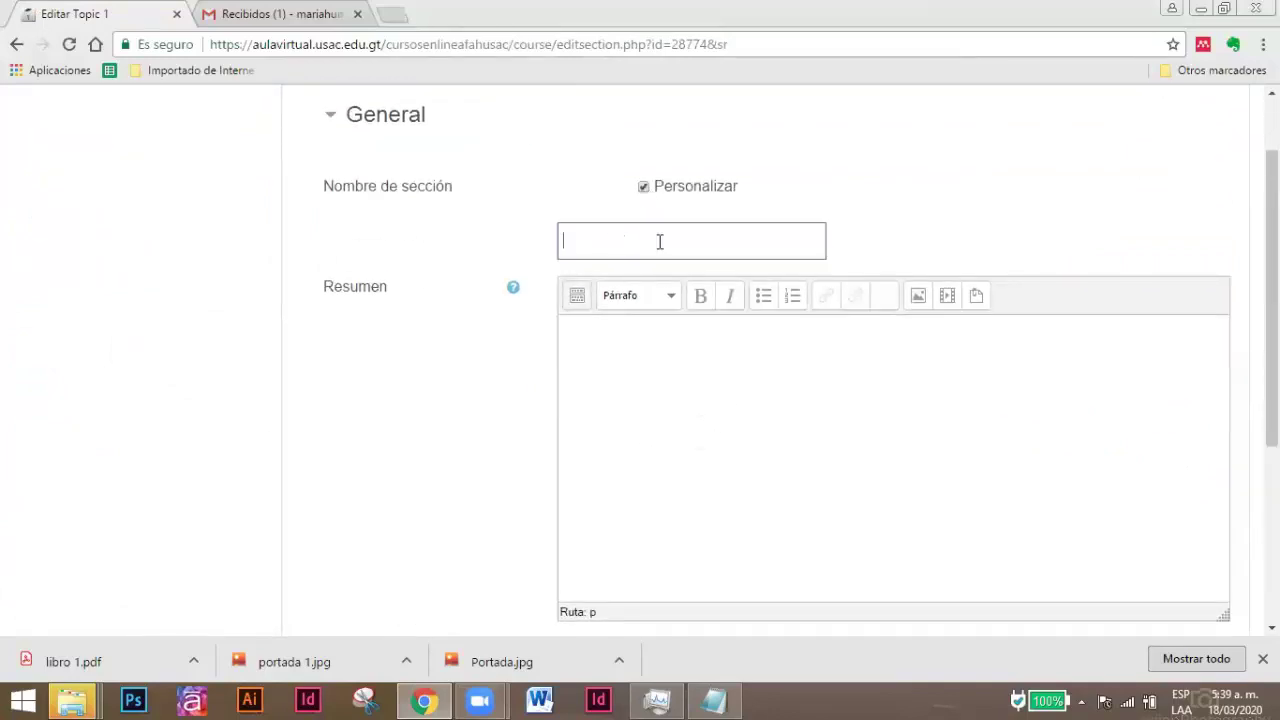
pyautogui.click(643, 188)
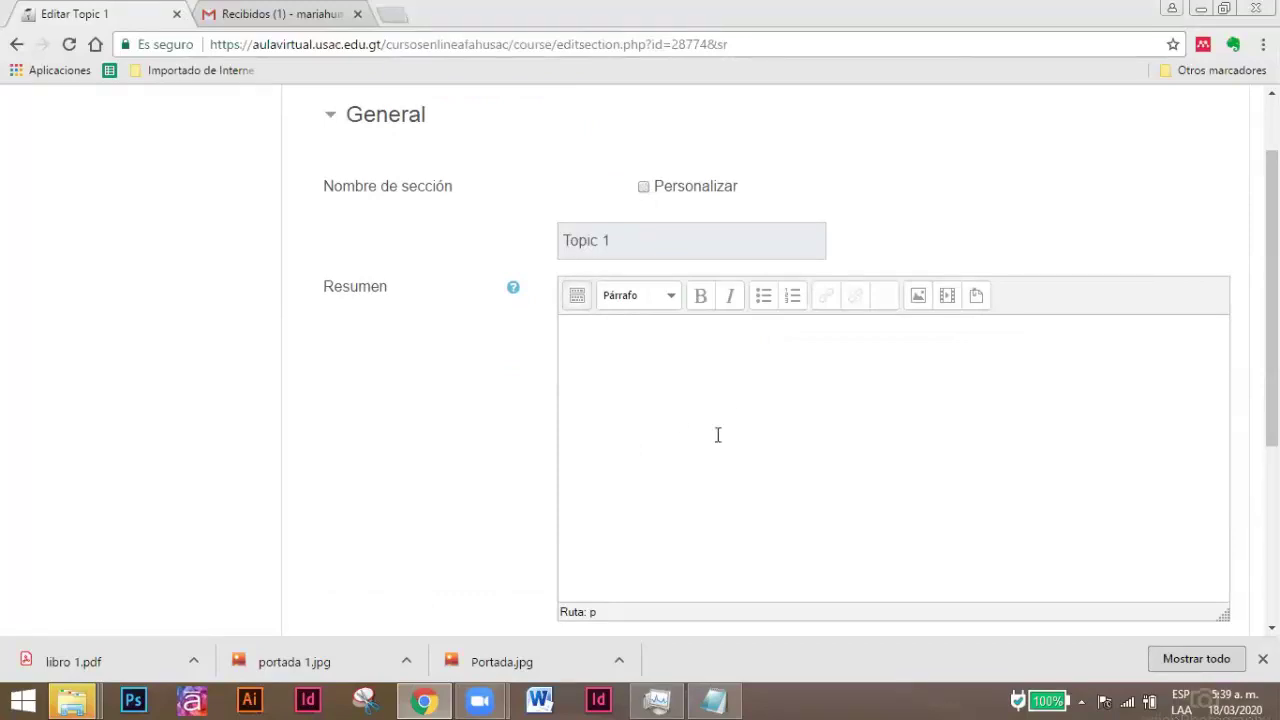
# Choose portada 1.jpg from the computer in the summary's image file picker.
pyautogui.click(918, 298)
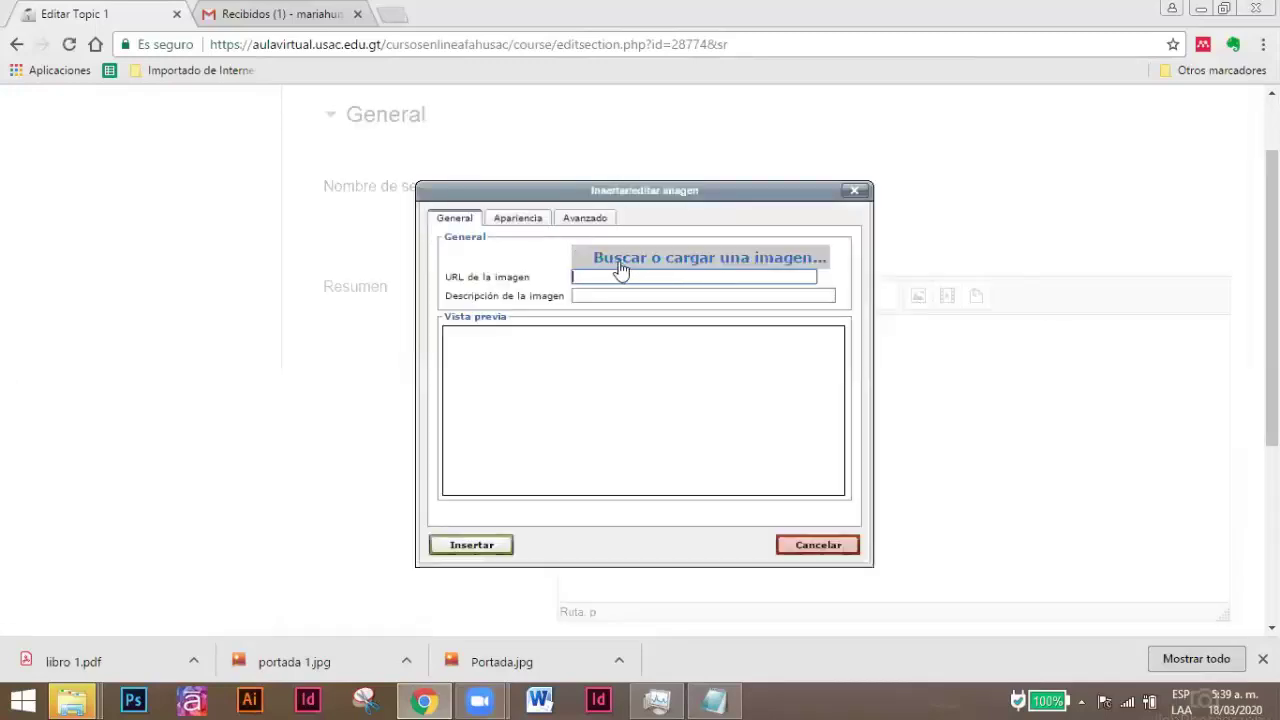
pyautogui.click(714, 265)
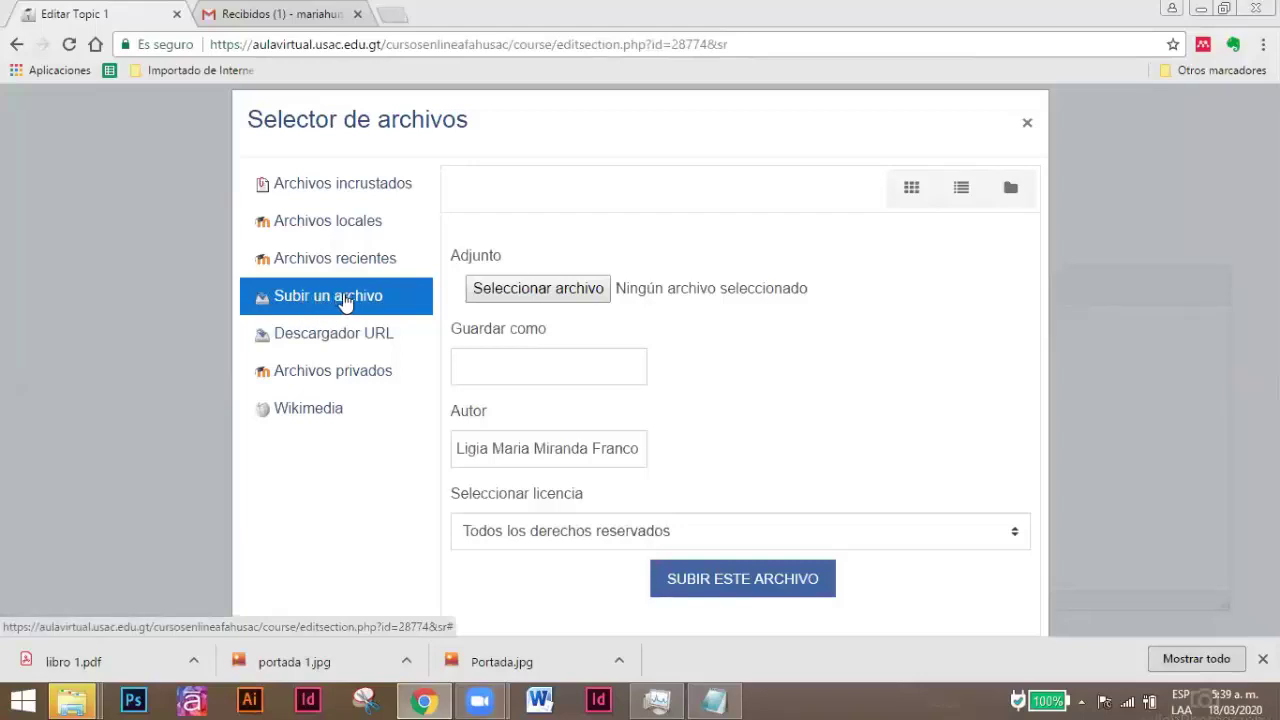
pyautogui.click(540, 292)
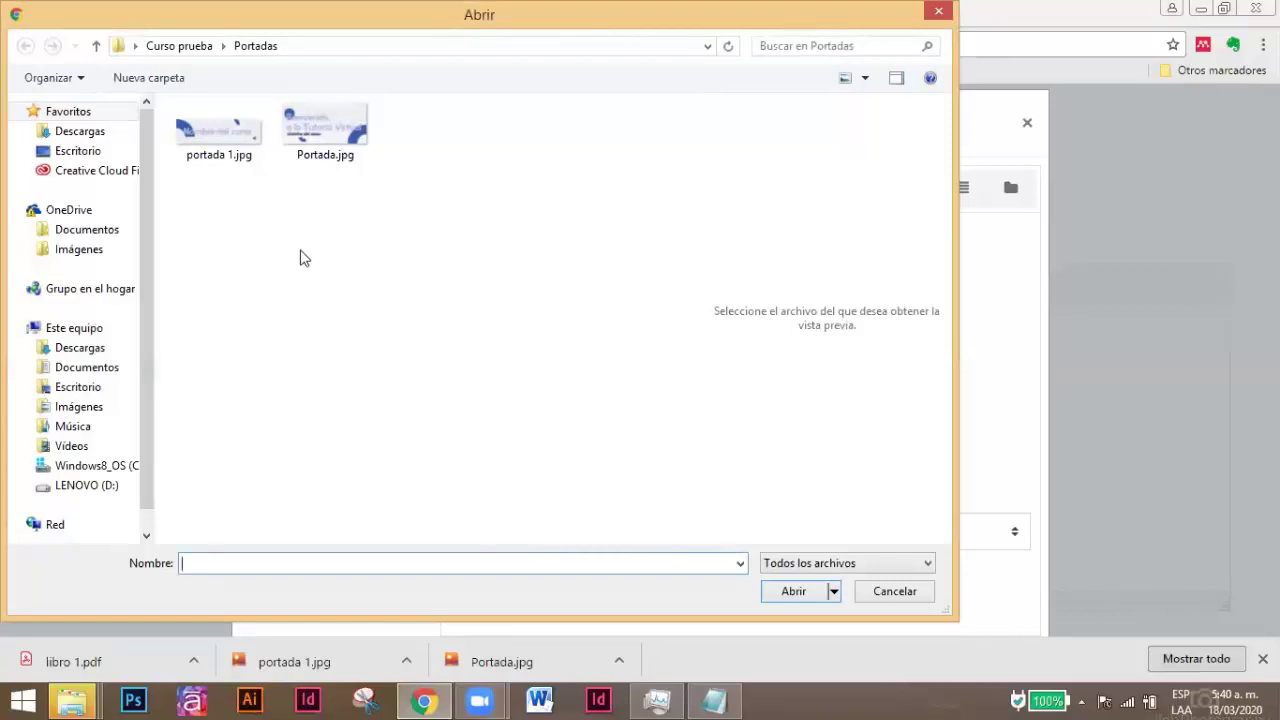
pyautogui.click(219, 144)
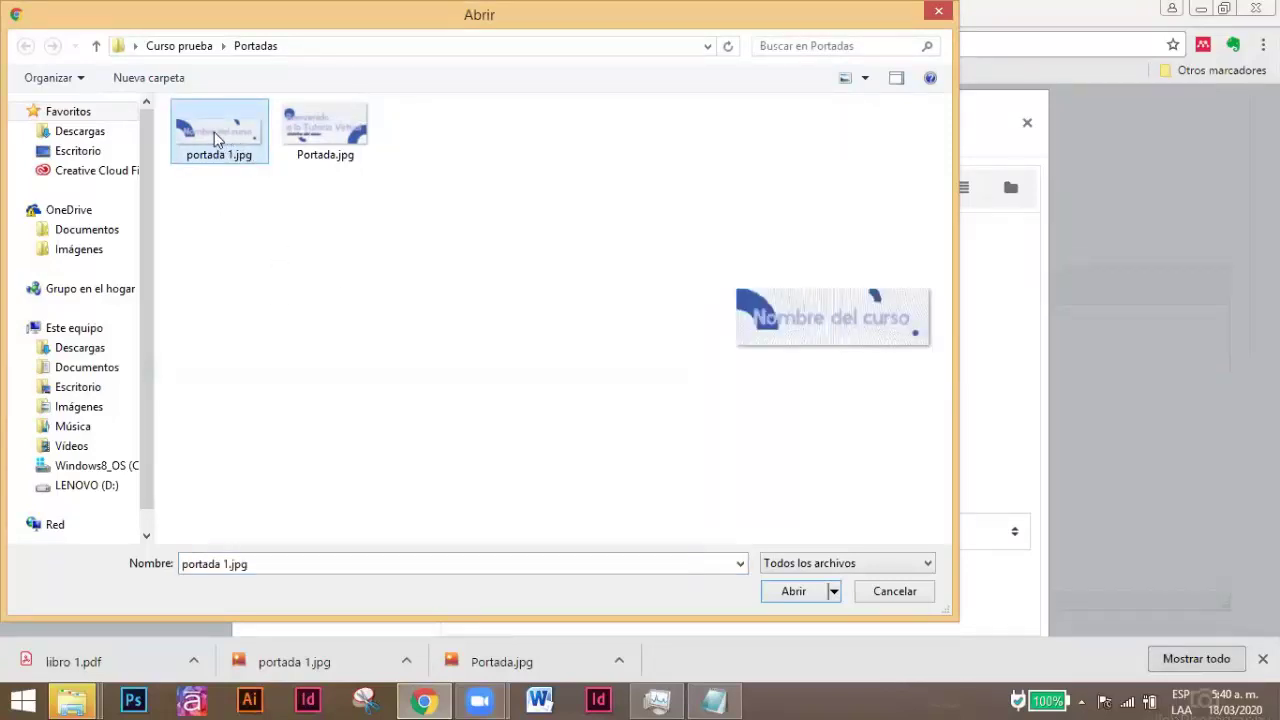
pyautogui.click(792, 592)
# Save the file as 'Portada 001' with the suggested author name and upload it.
pyautogui.click(487, 368)
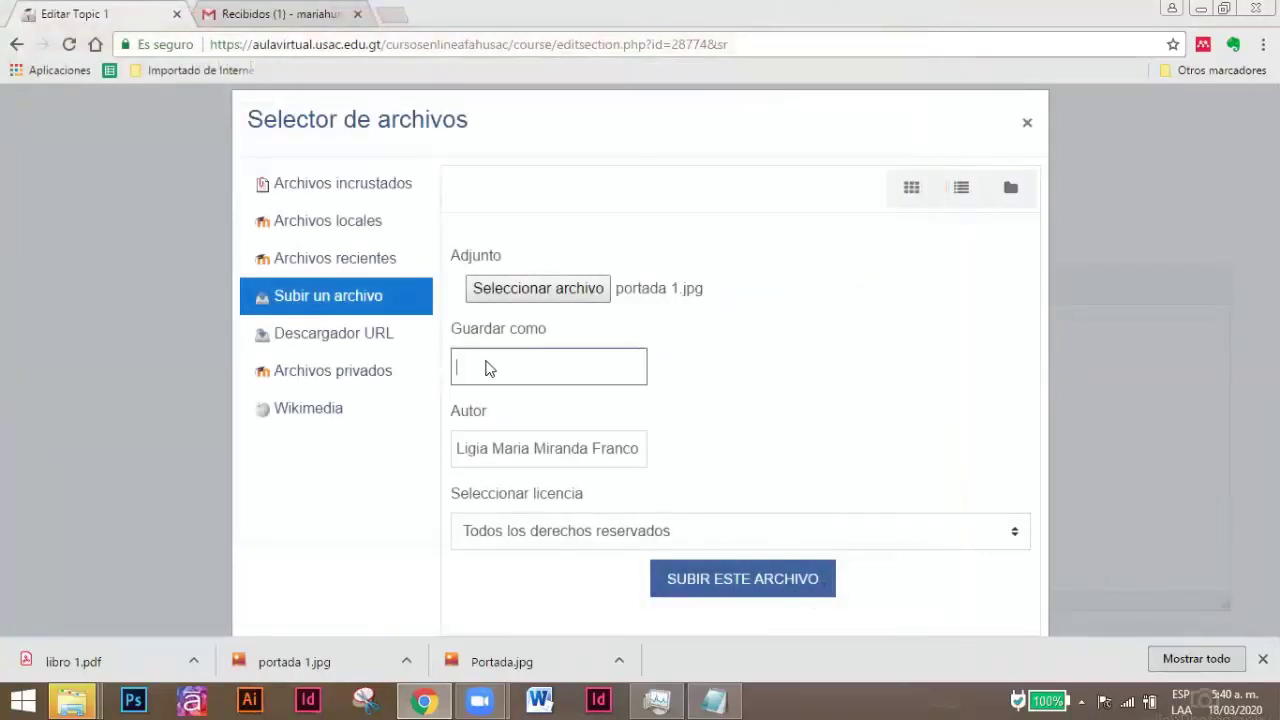
pyautogui.write('Portada 001')
pyautogui.press('Tab')
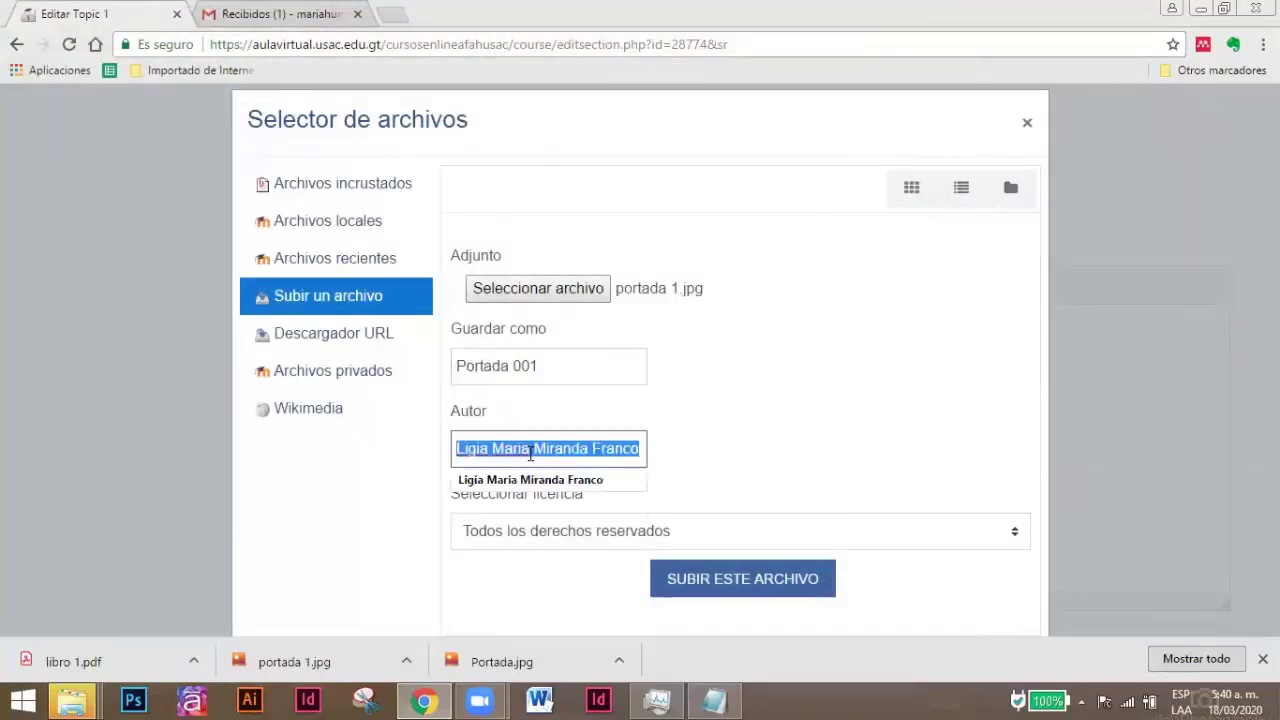
pyautogui.write('Will')
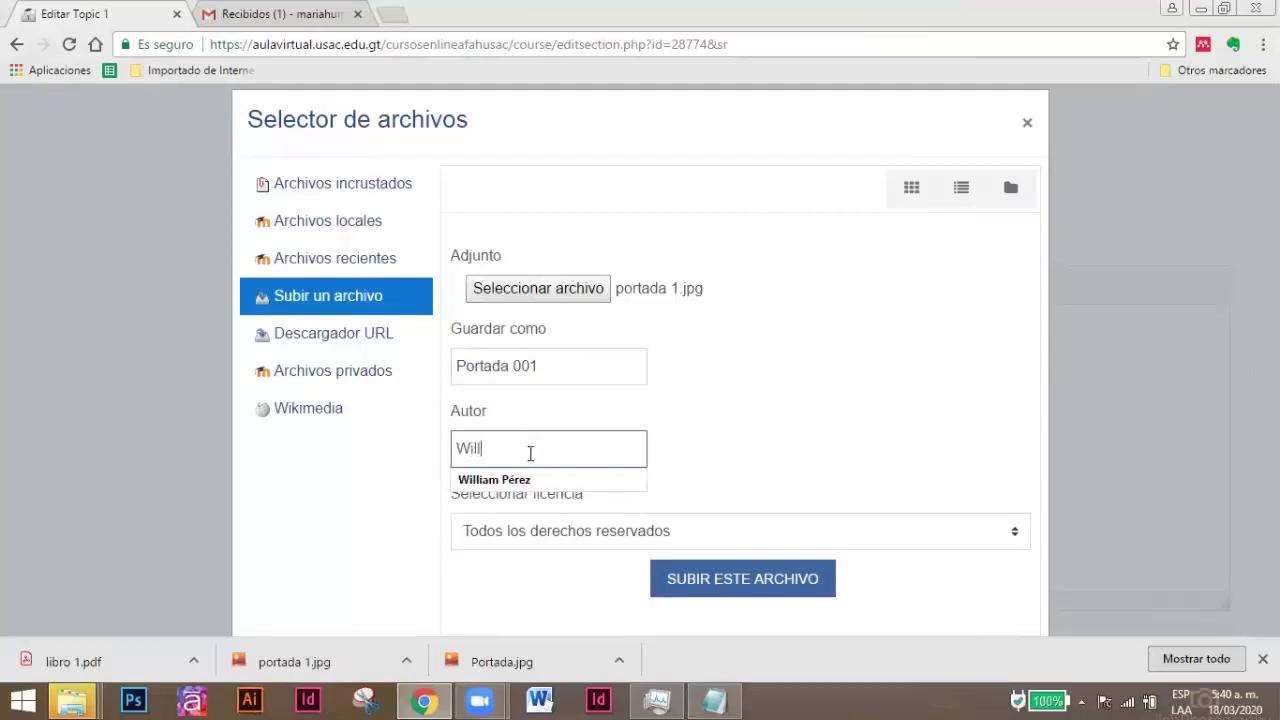
pyautogui.click(530, 479)
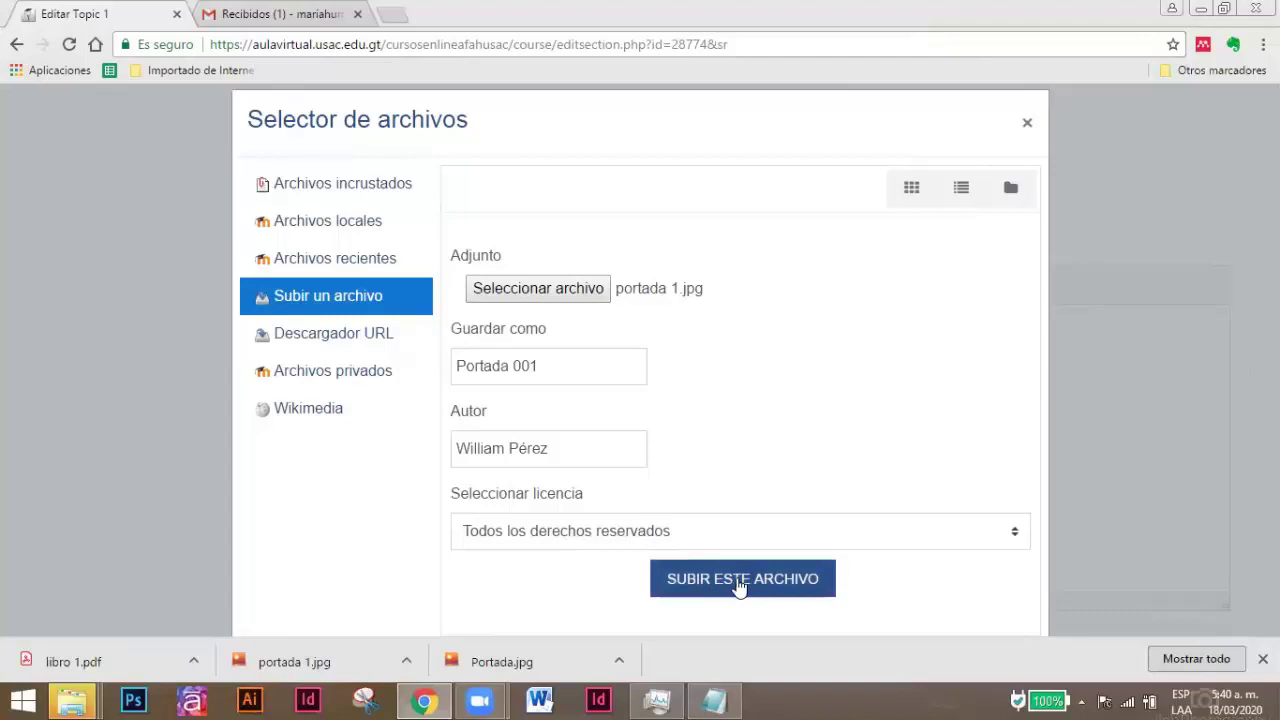
pyautogui.click(737, 585)
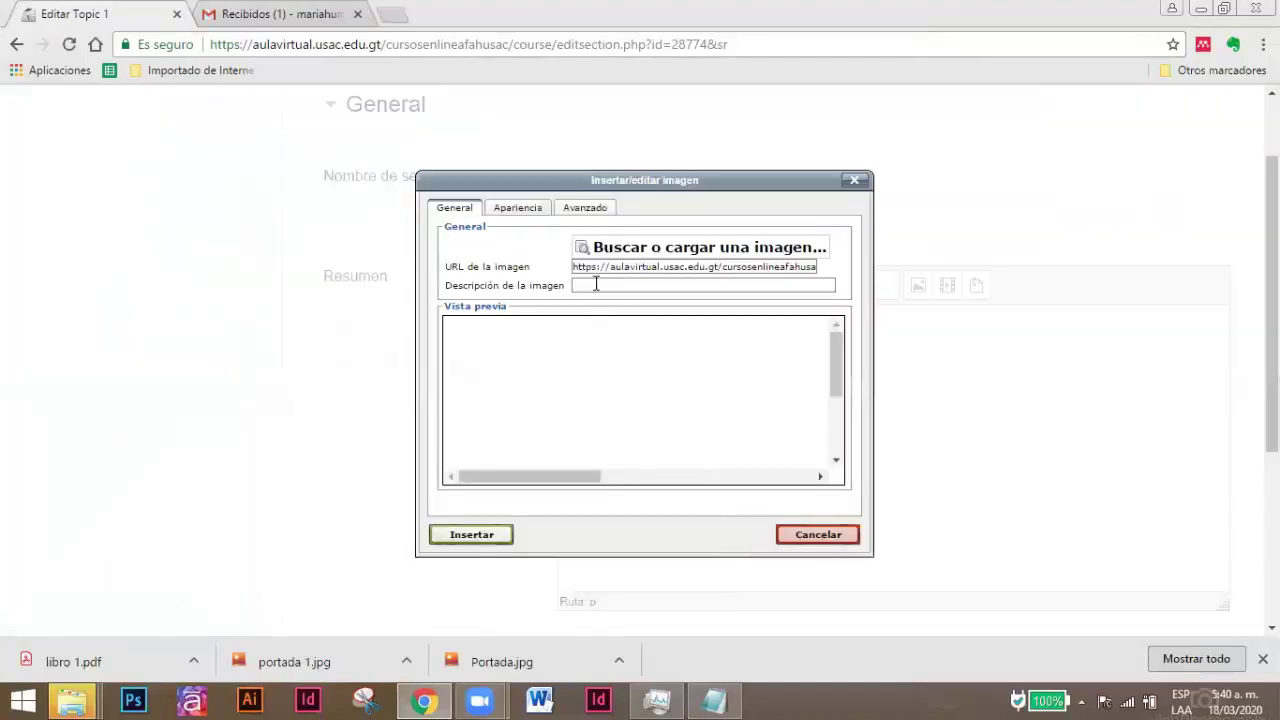
# Paste the cover image description, set Alineación to Medio, and insert the portada 1 image.
pyautogui.click(589, 286)
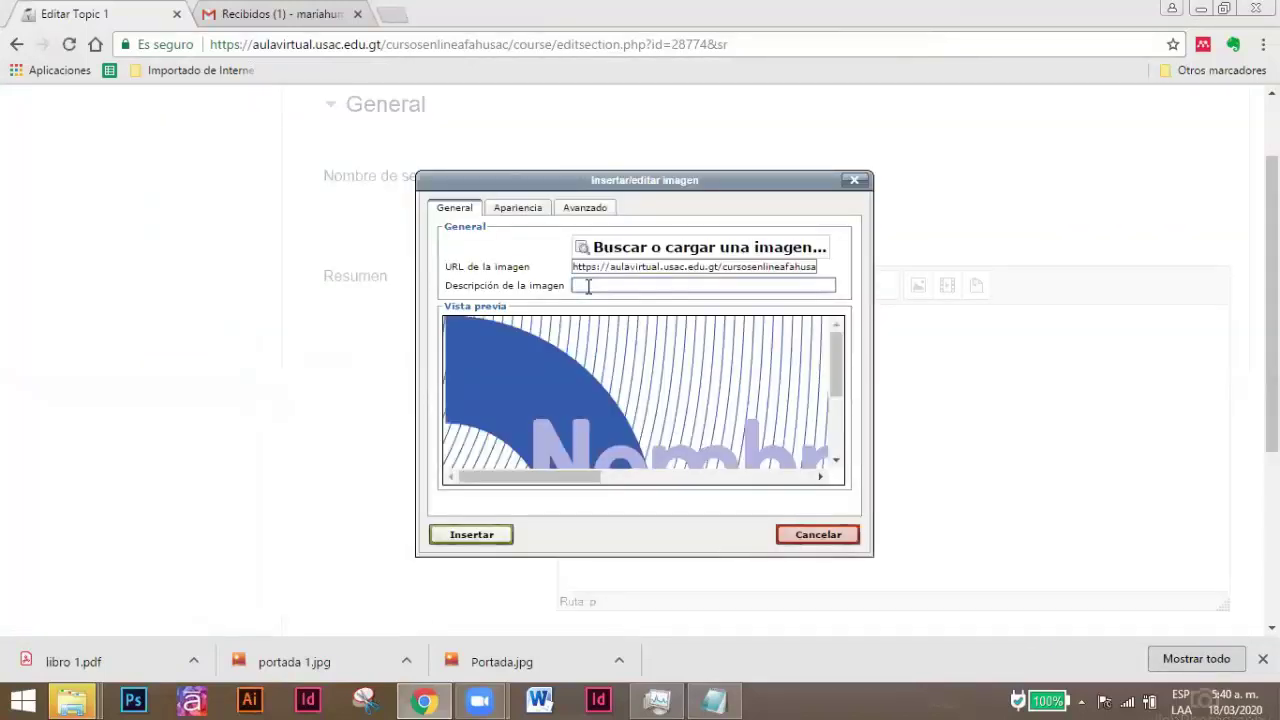
pyautogui.write('Portada del módulo 1 nombre del módulo')
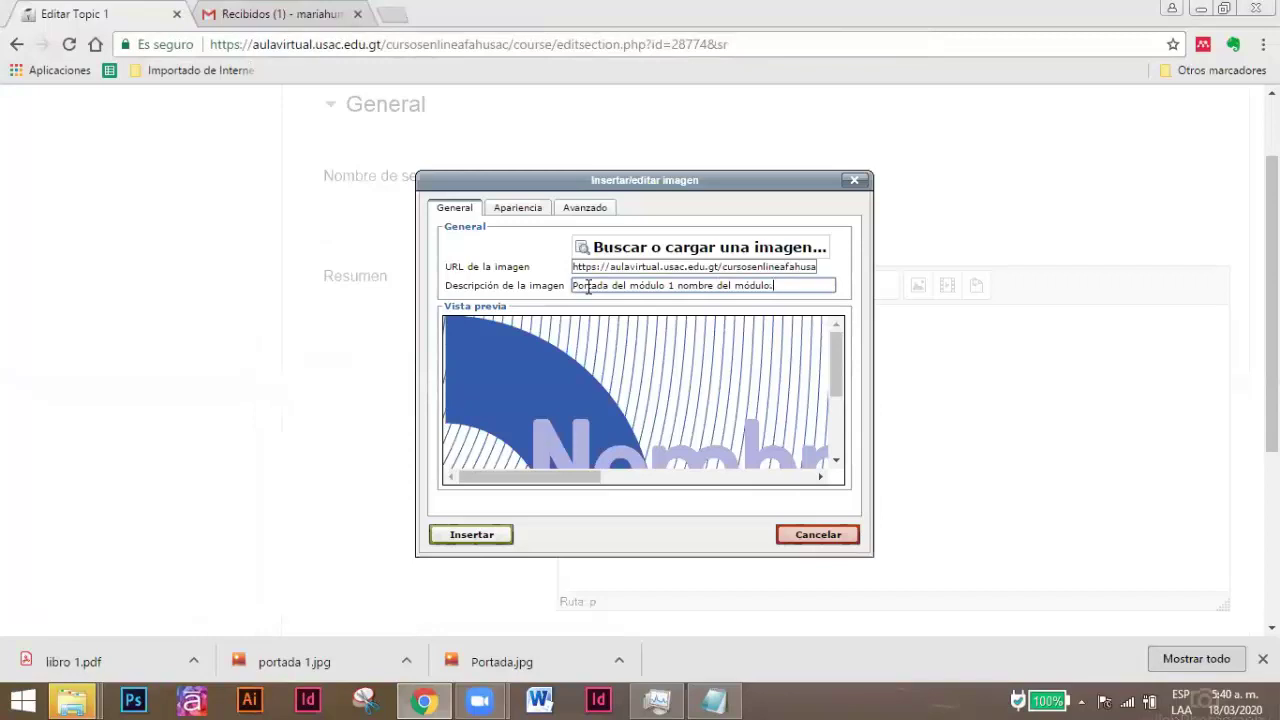
pyautogui.click(517, 218)
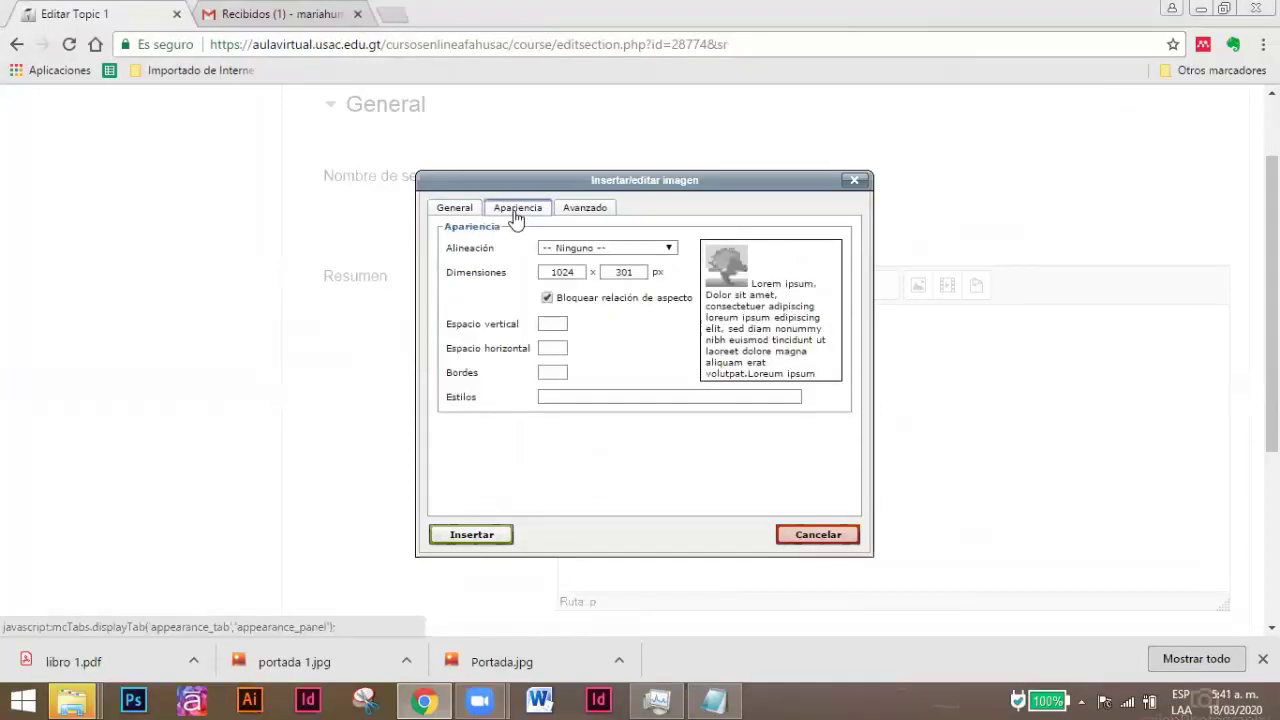
pyautogui.click(560, 251)
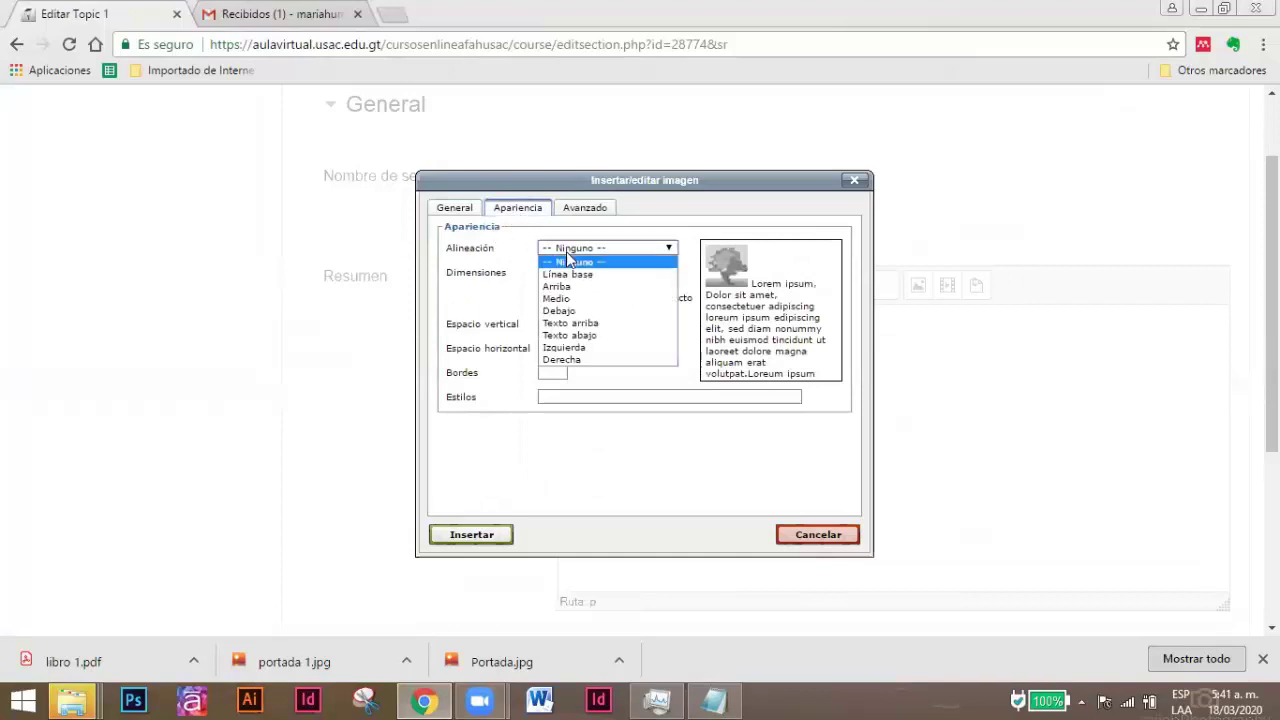
pyautogui.click(568, 301)
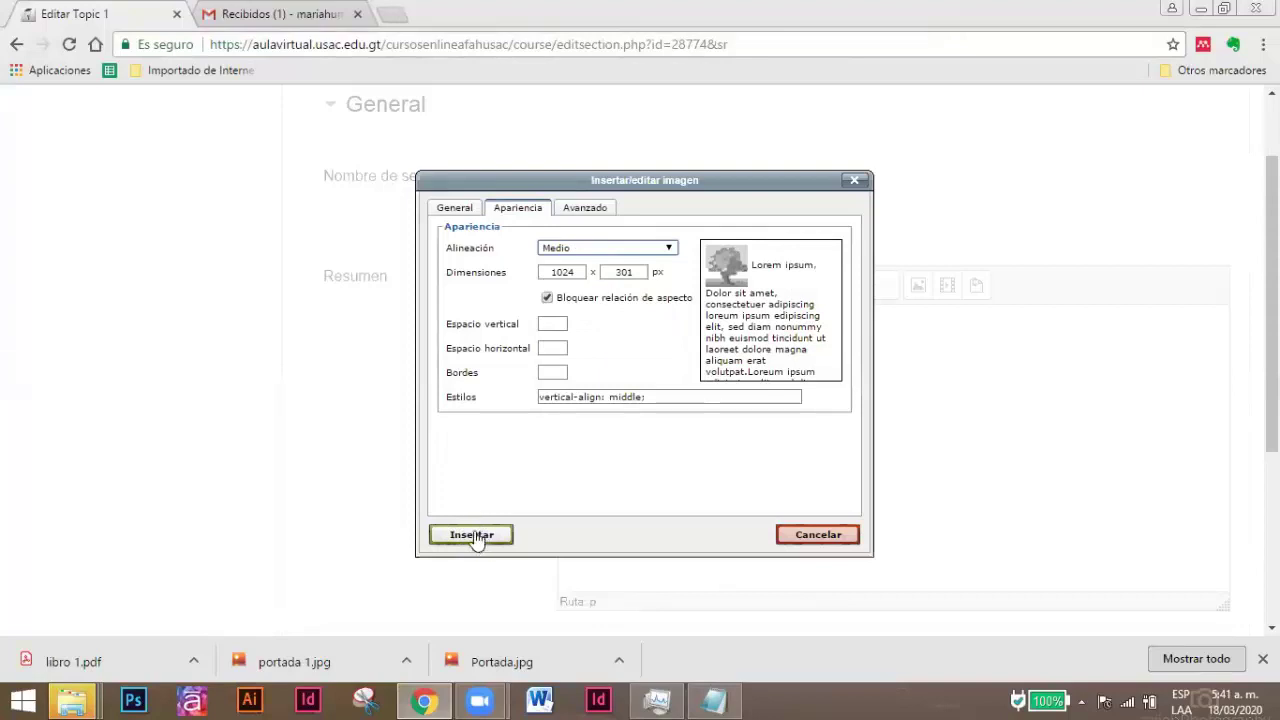
pyautogui.click(466, 535)
pyautogui.scroll(-2, 460, 543)
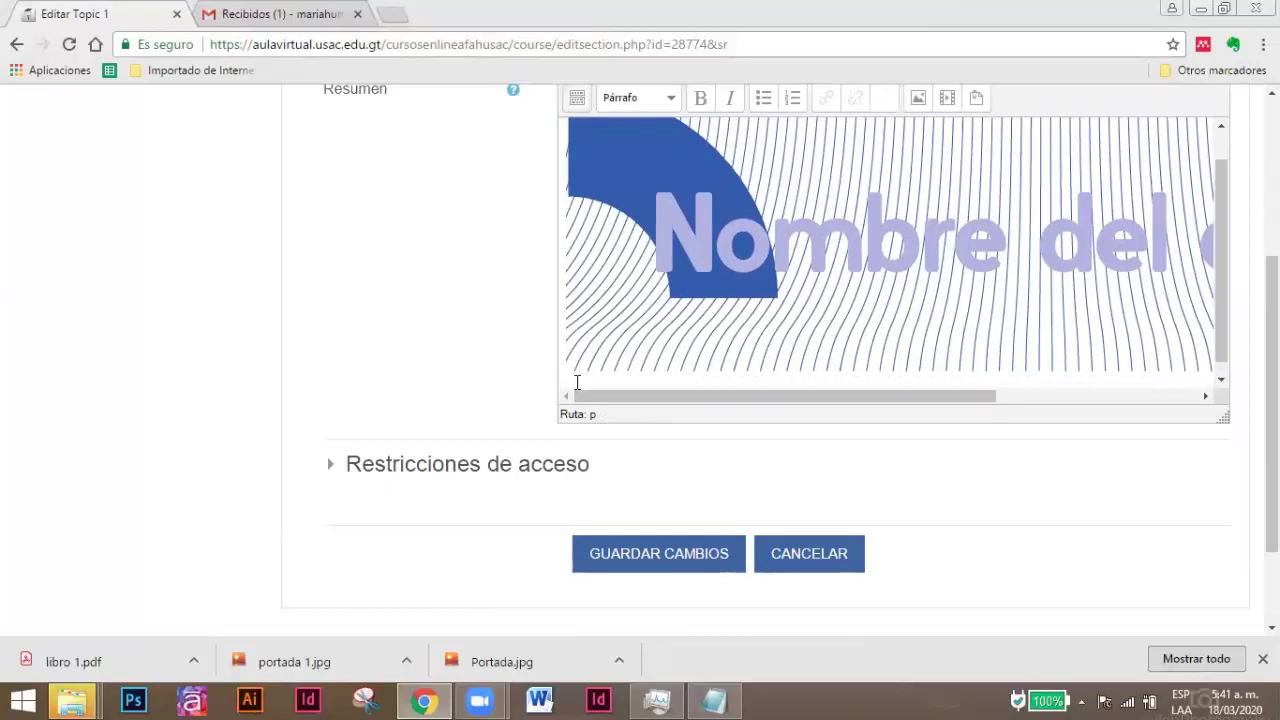
# Enter 'Descripción, objetivos, competencias del módulo.' under the banner and click GUARDAR CAMBIOS.
pyautogui.write('Descripción, objetivos, compe')
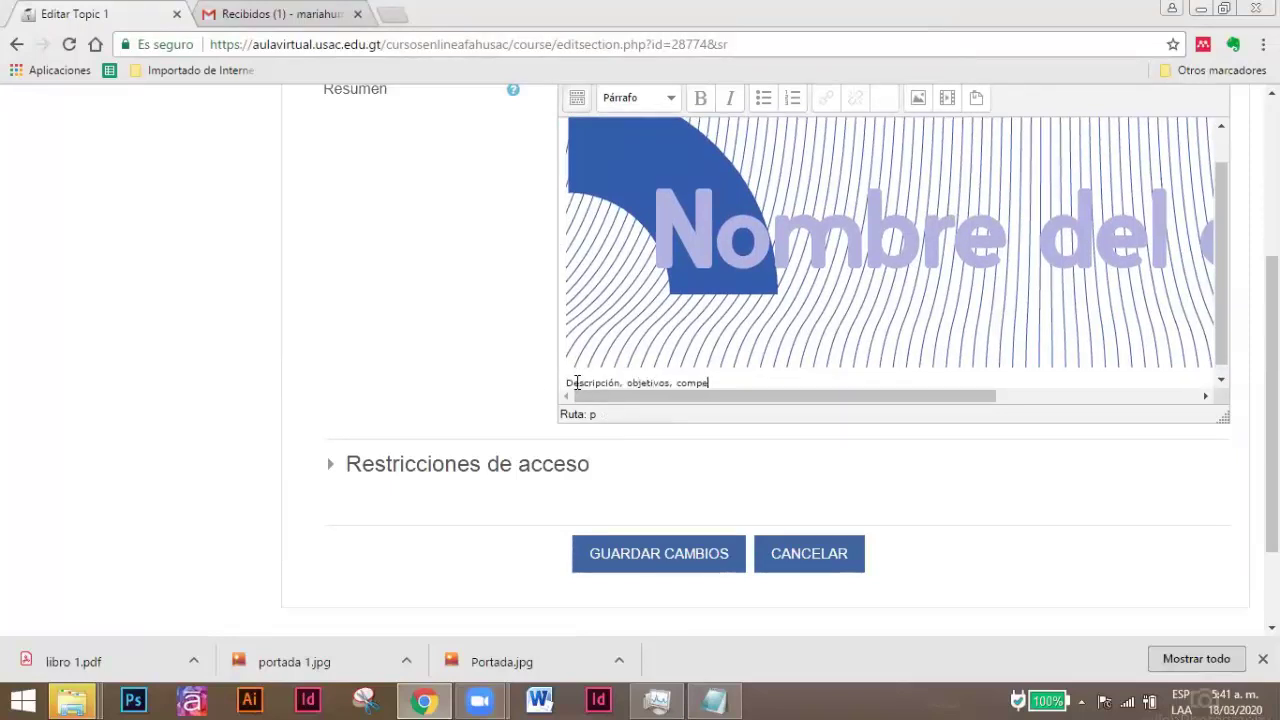
pyautogui.write('tencias del módulo.')
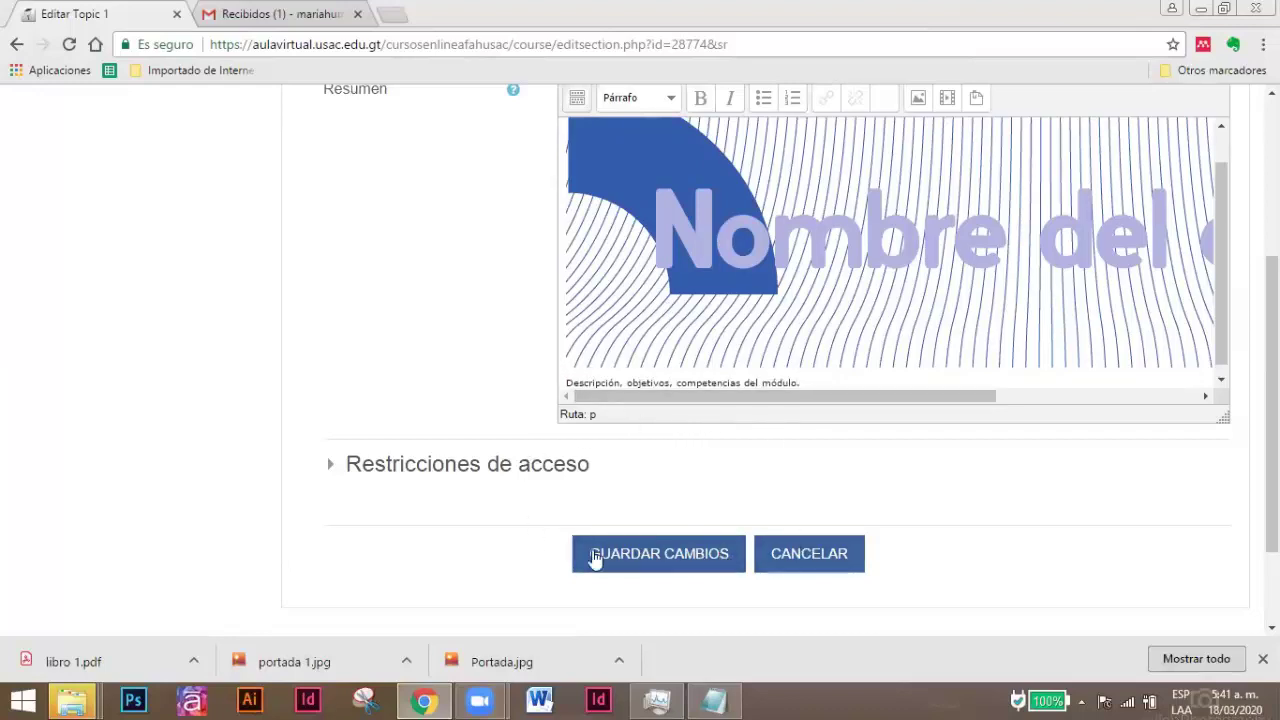
pyautogui.click(673, 563)
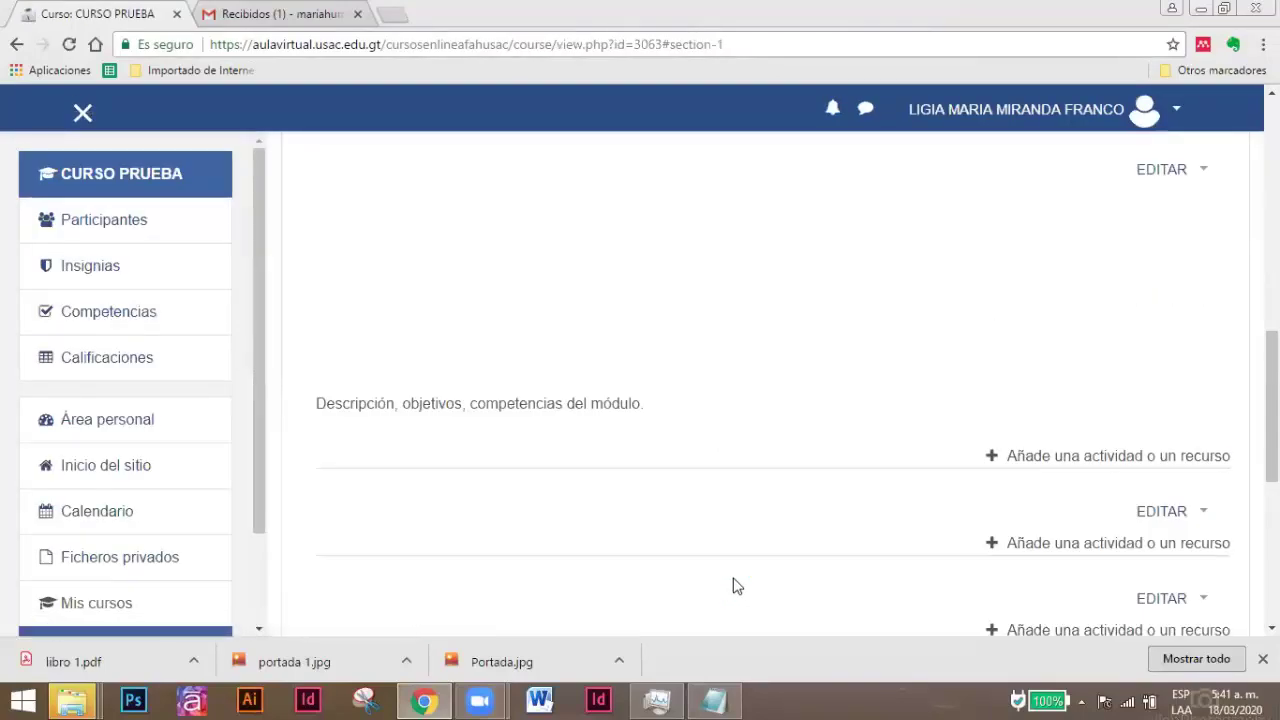
pyautogui.scroll(5, 714, 535)
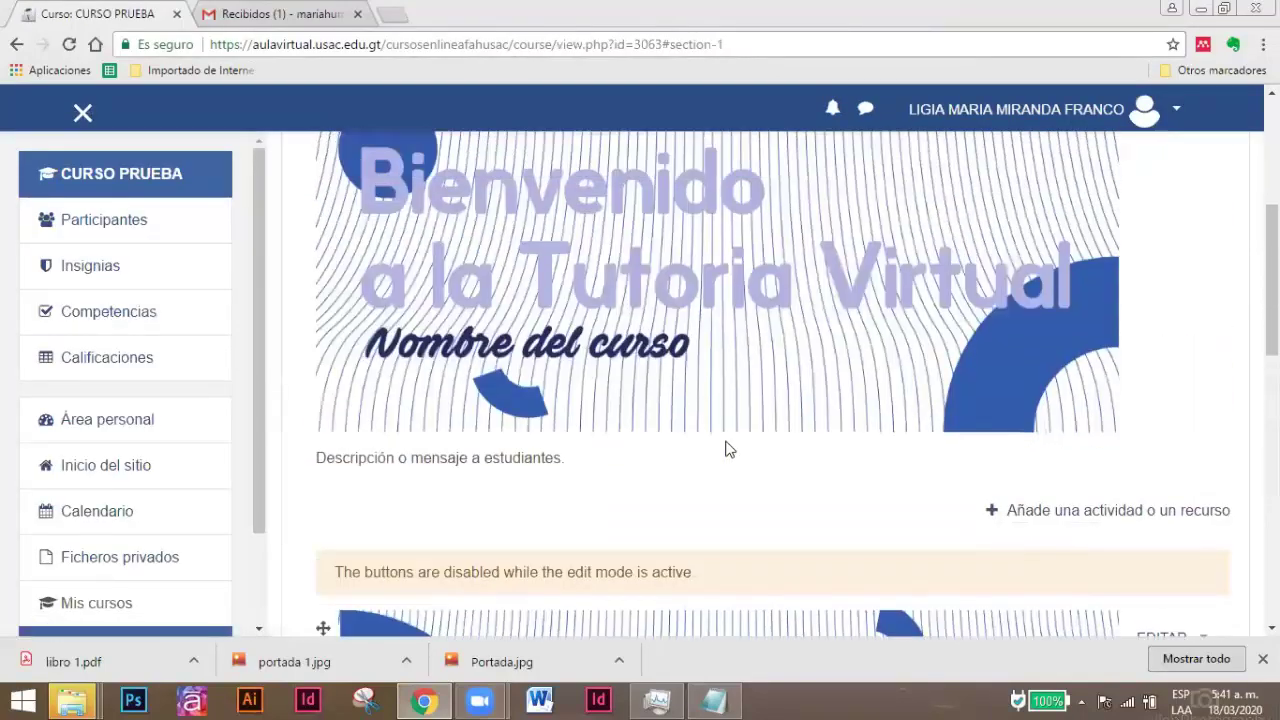
pyautogui.scroll(-7, 656, 409)
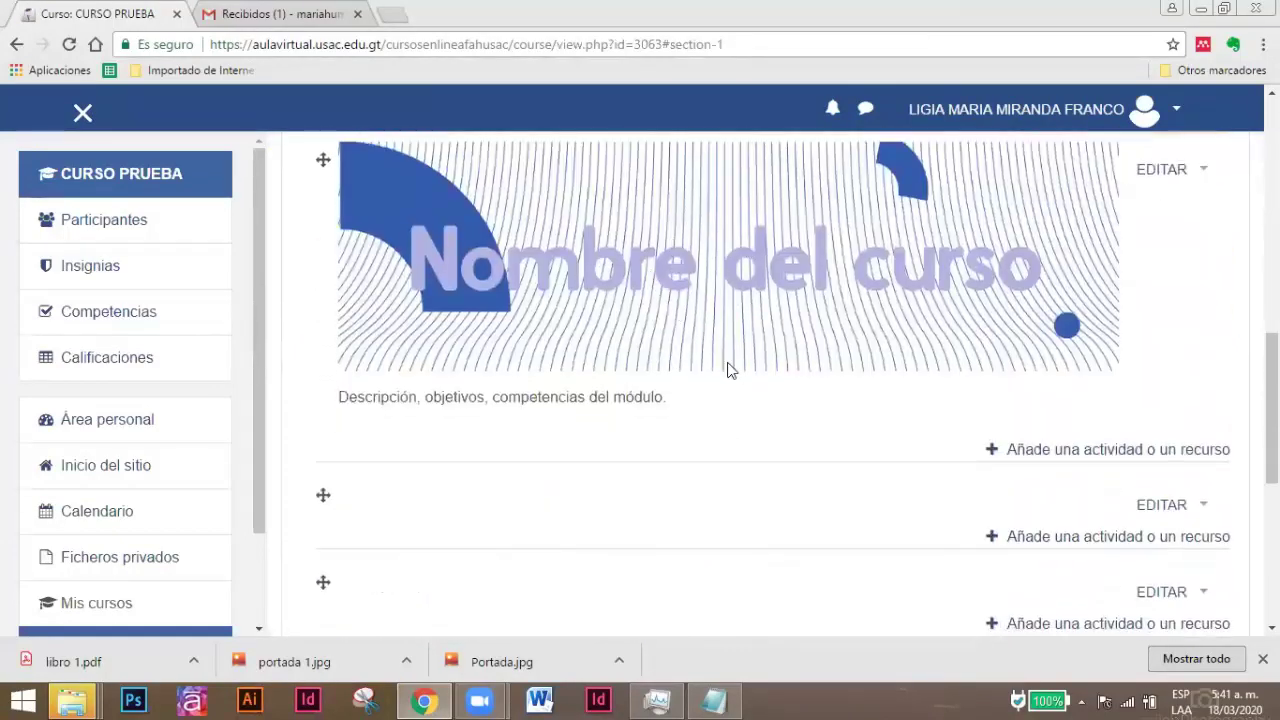
pyautogui.scroll(-1, 678, 327)
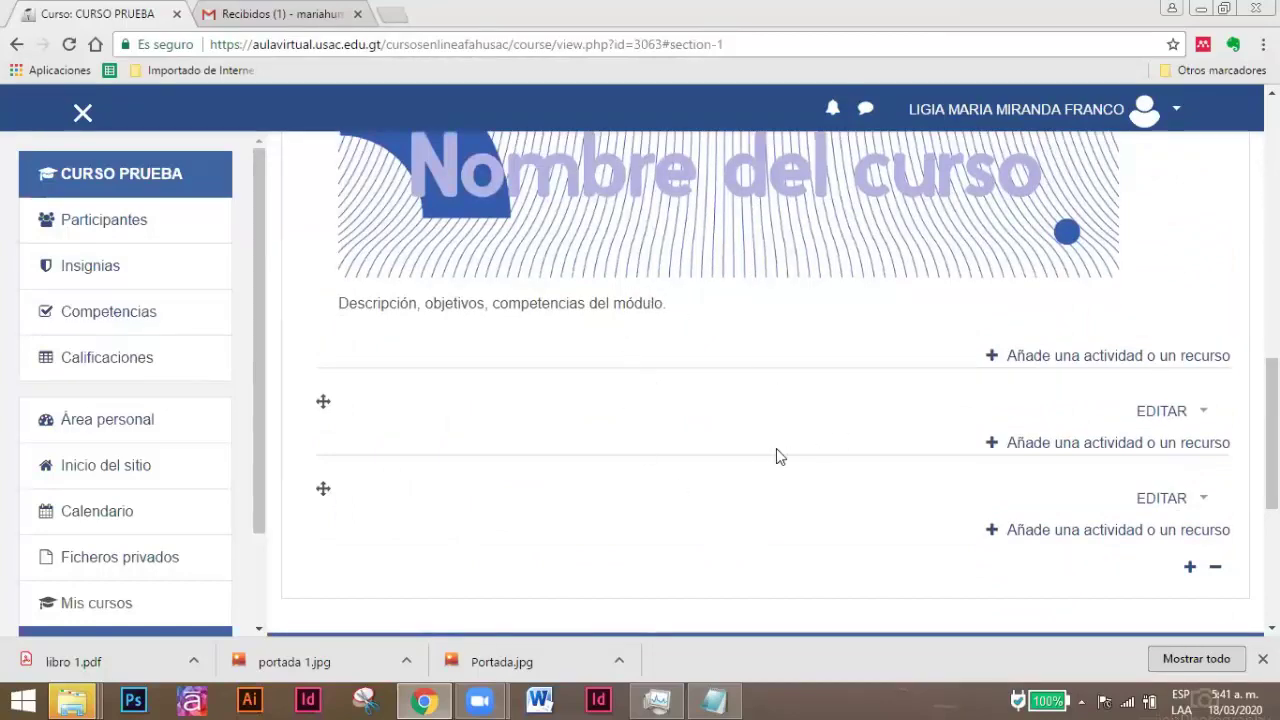
pyautogui.scroll(5, 776, 448)
pyautogui.scroll(-2, 879, 450)
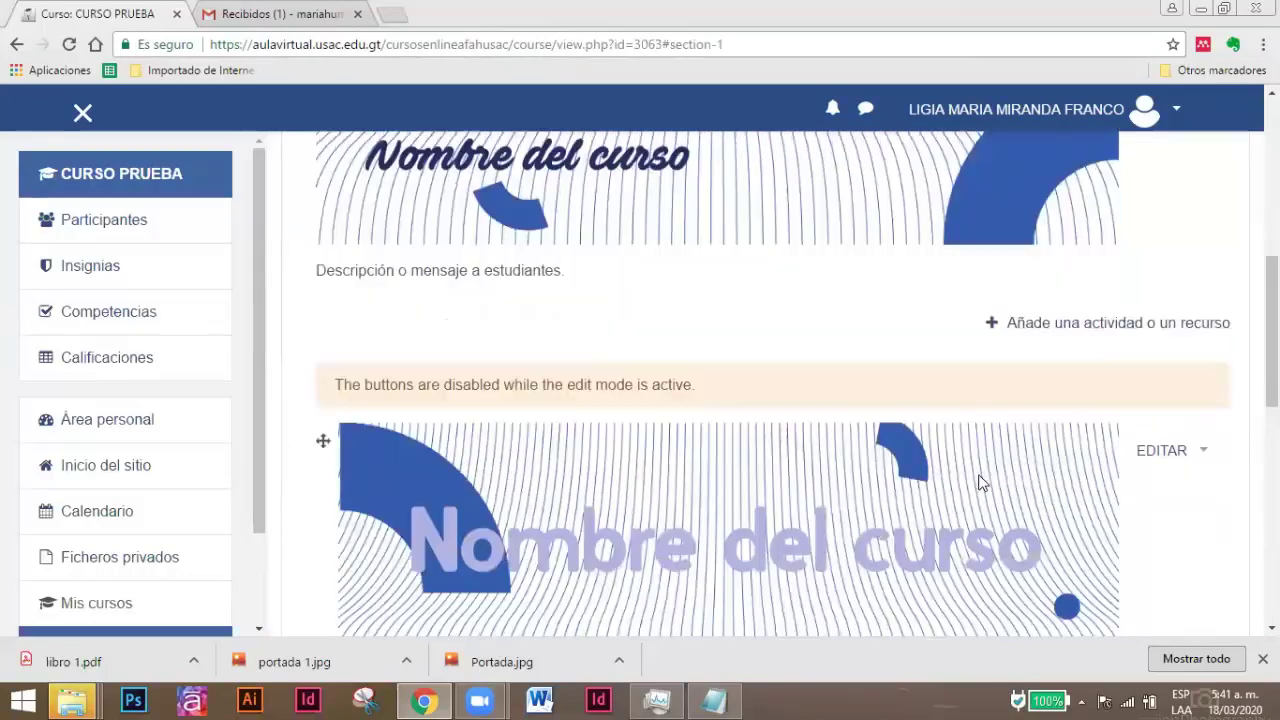
pyautogui.scroll(5, 980, 482)
pyautogui.scroll(2, 1080, 420)
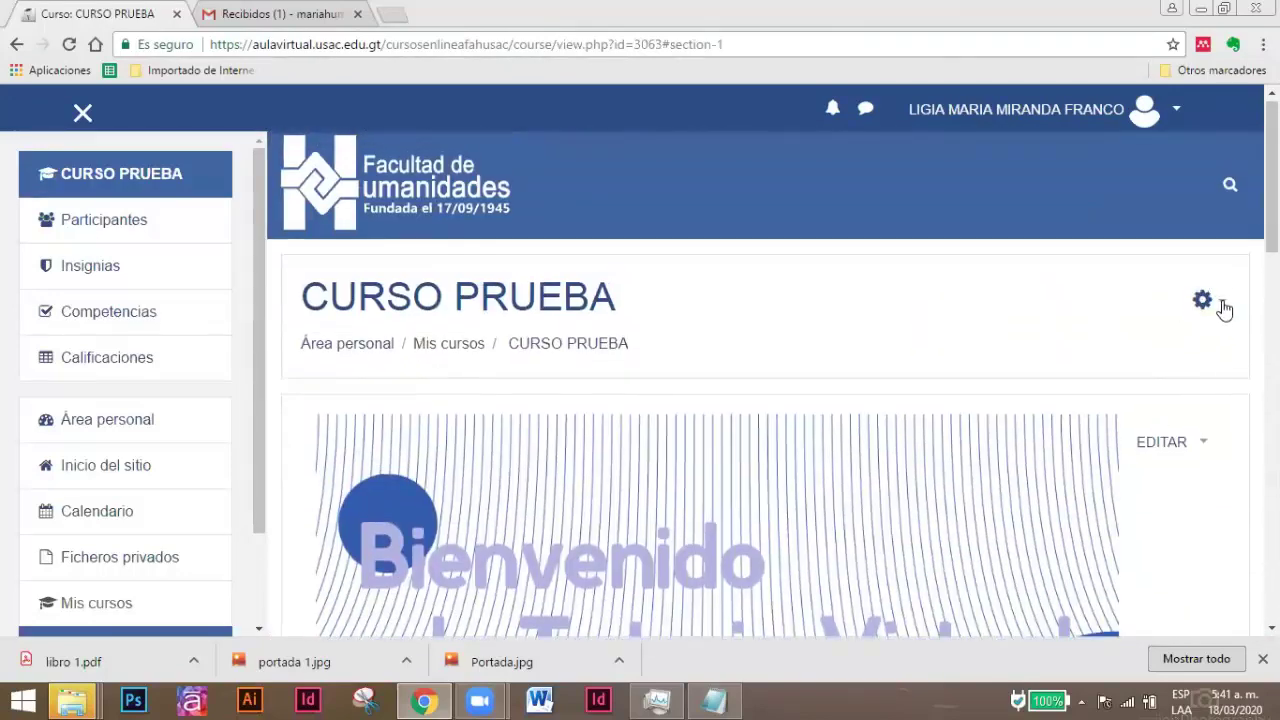
# Choose Desactivar edición from the CURSO PRUEBA gear menu.
pyautogui.click(1225, 305)
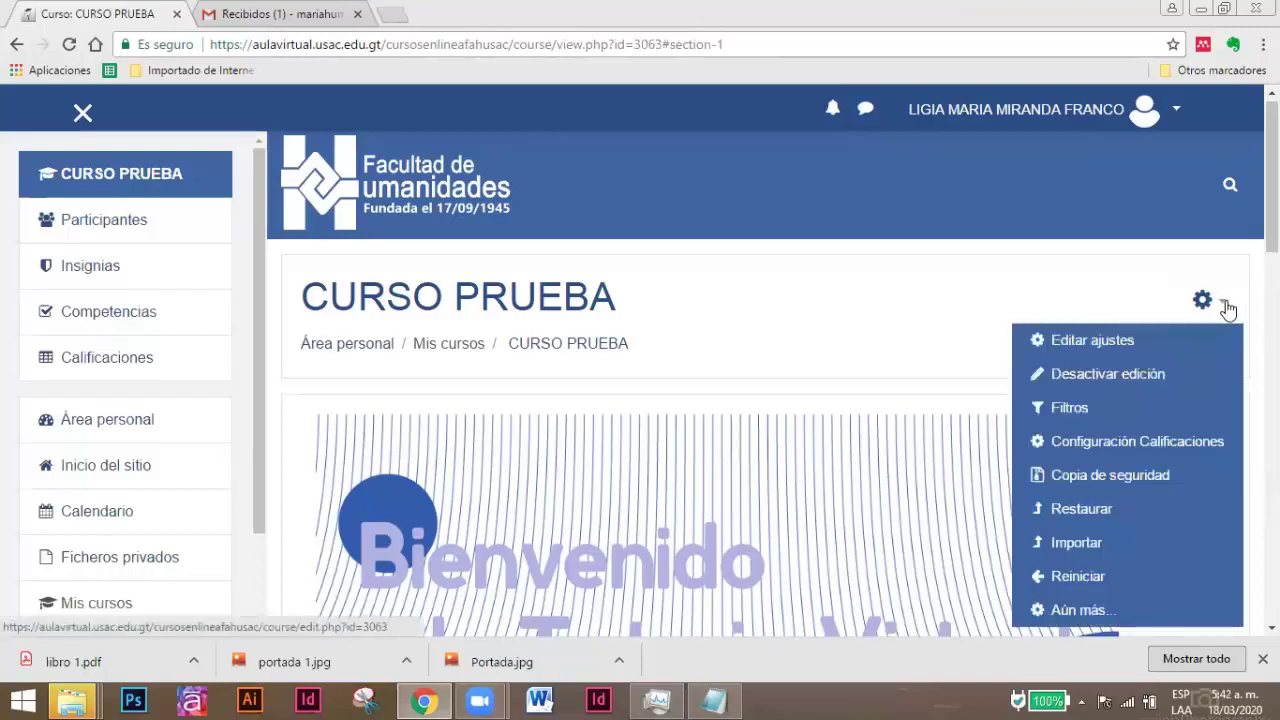
pyautogui.click(1110, 375)
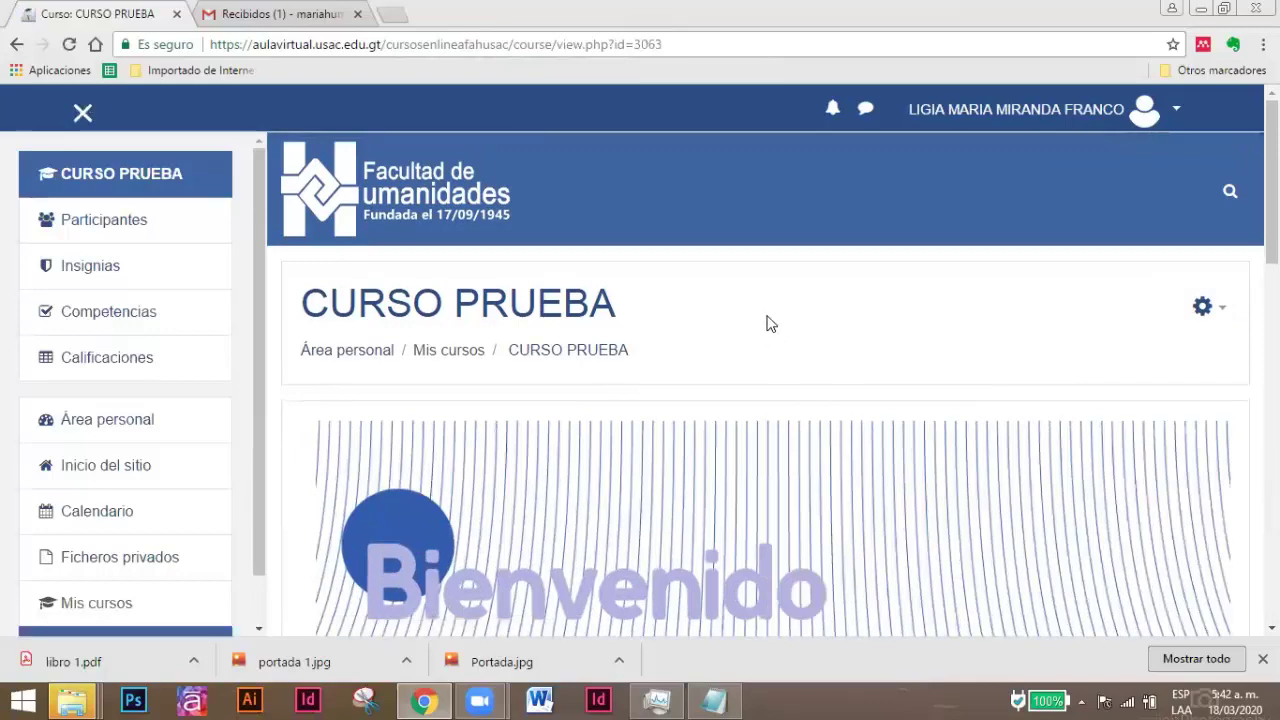
pyautogui.scroll(-3, 770, 323)
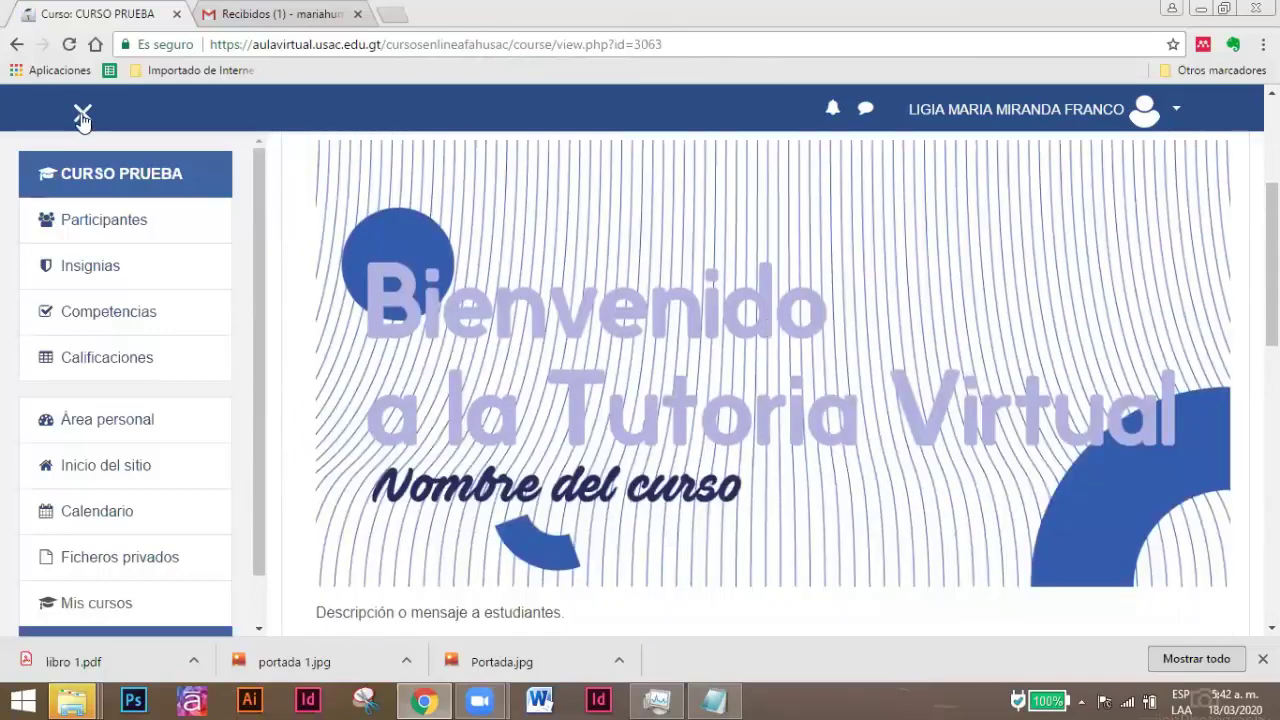
# Close the navigation drawer and view topic pages 2 and 3, then return to page 1.
pyautogui.click(82, 117)
pyautogui.scroll(-1, 592, 330)
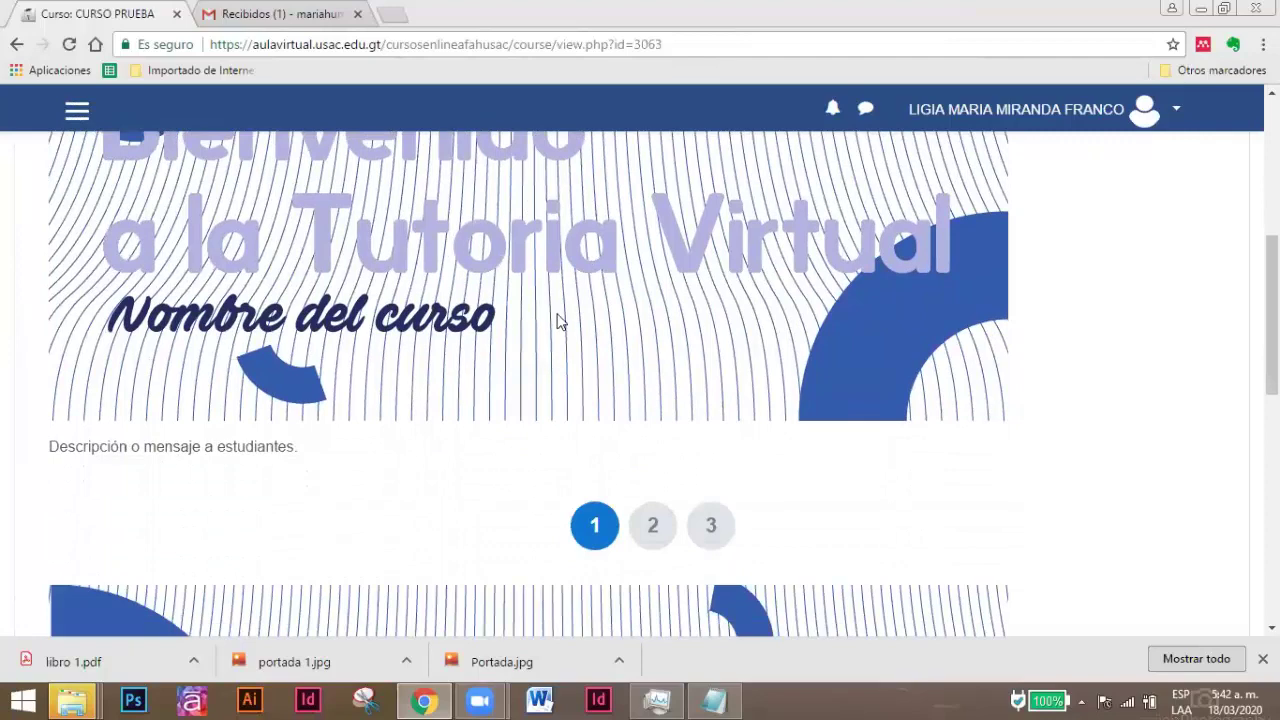
pyautogui.scroll(-4, 560, 320)
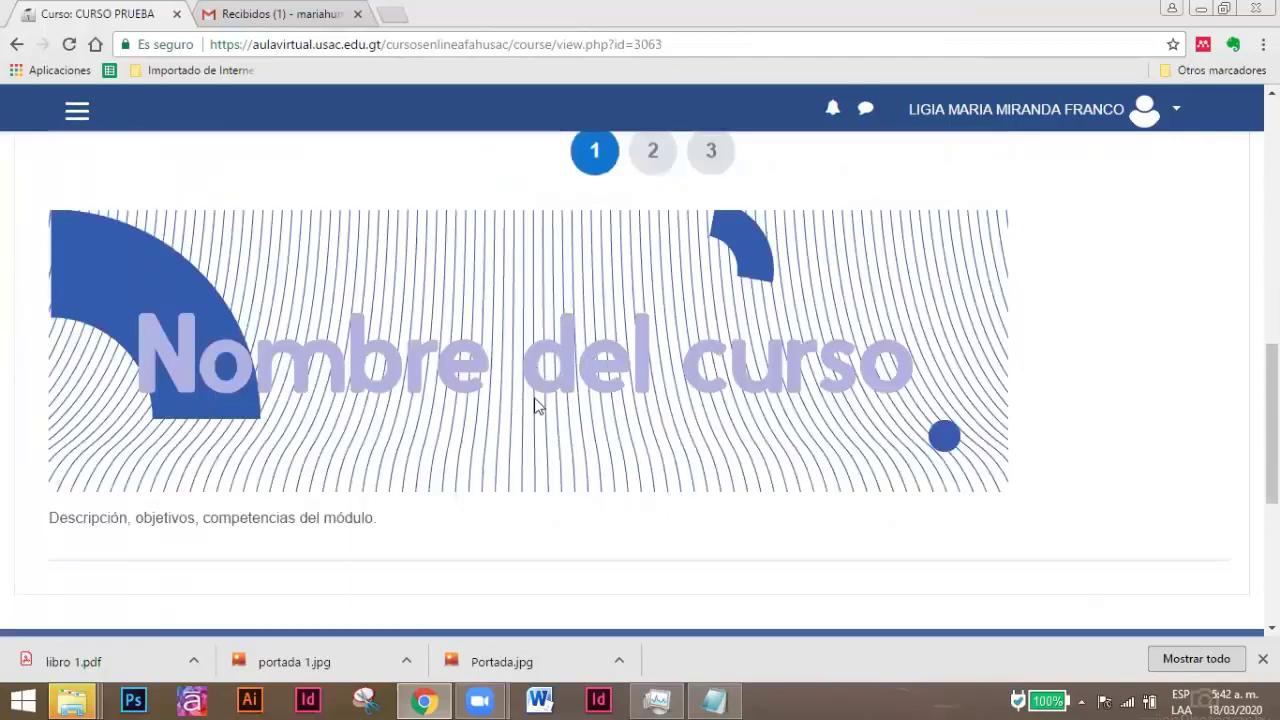
pyautogui.click(652, 151)
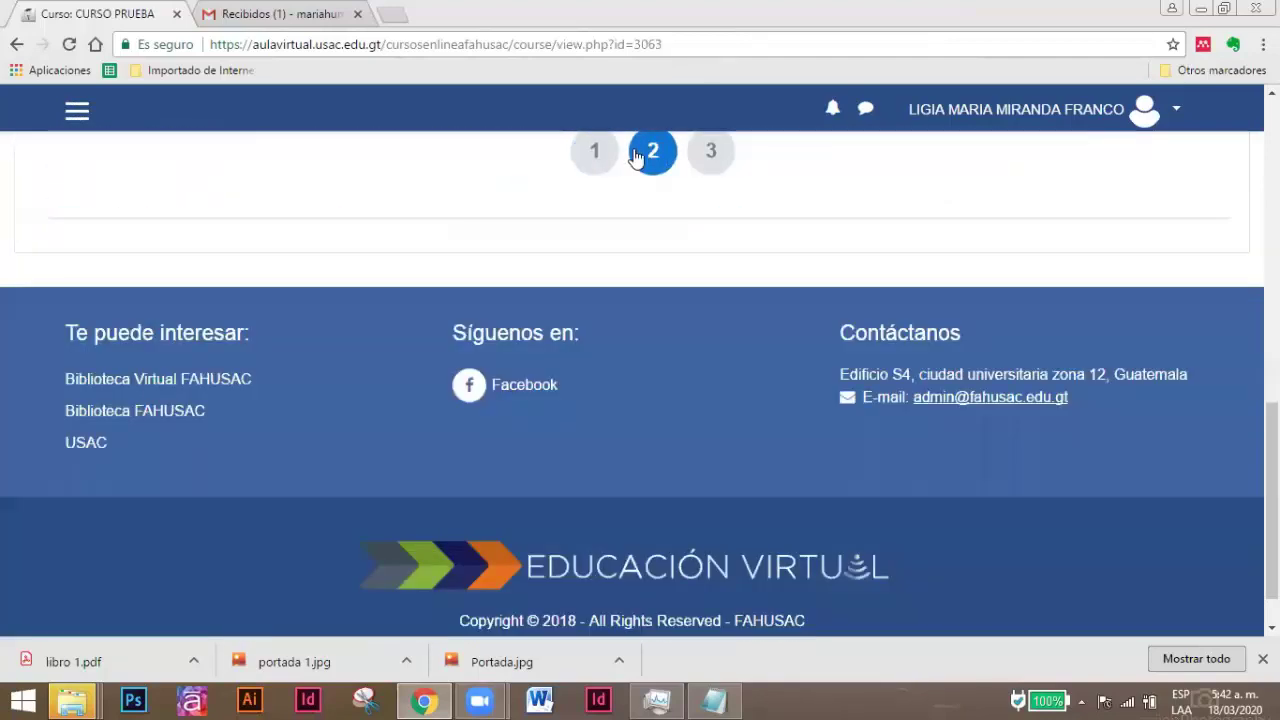
pyautogui.click(708, 151)
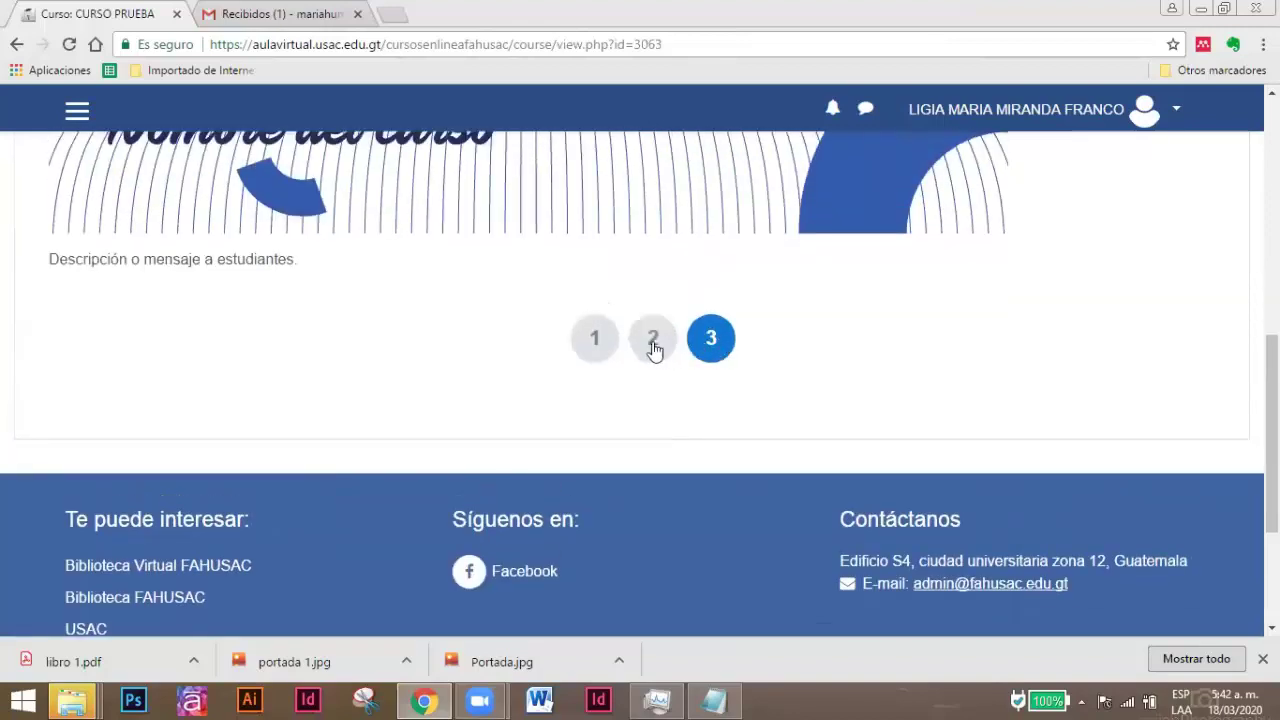
pyautogui.click(596, 340)
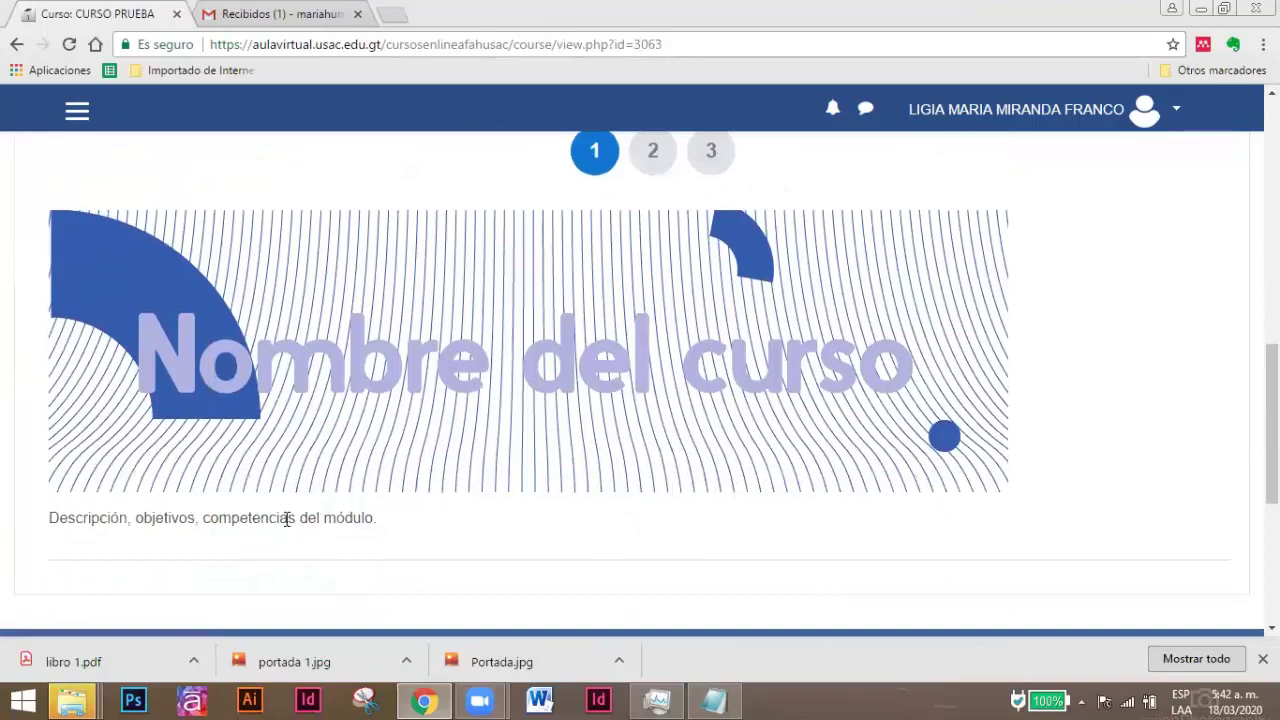
pyautogui.scroll(7, 533, 476)
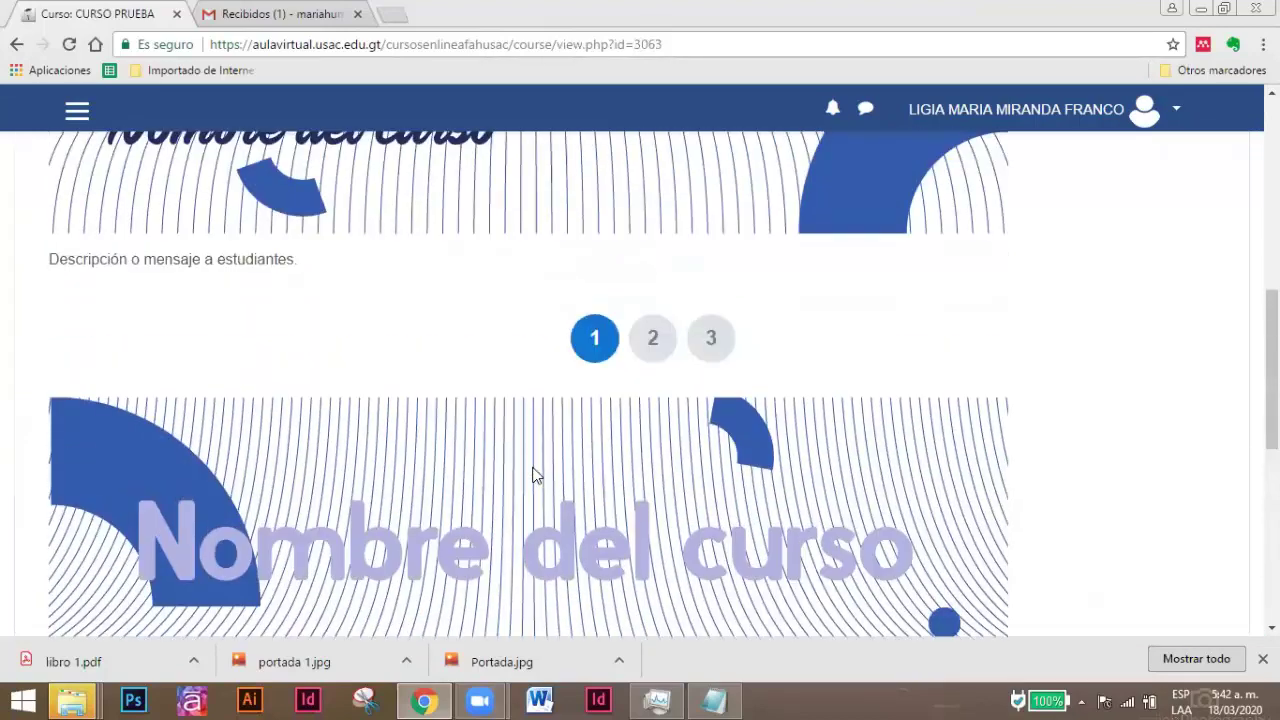
pyautogui.scroll(-5, 566, 405)
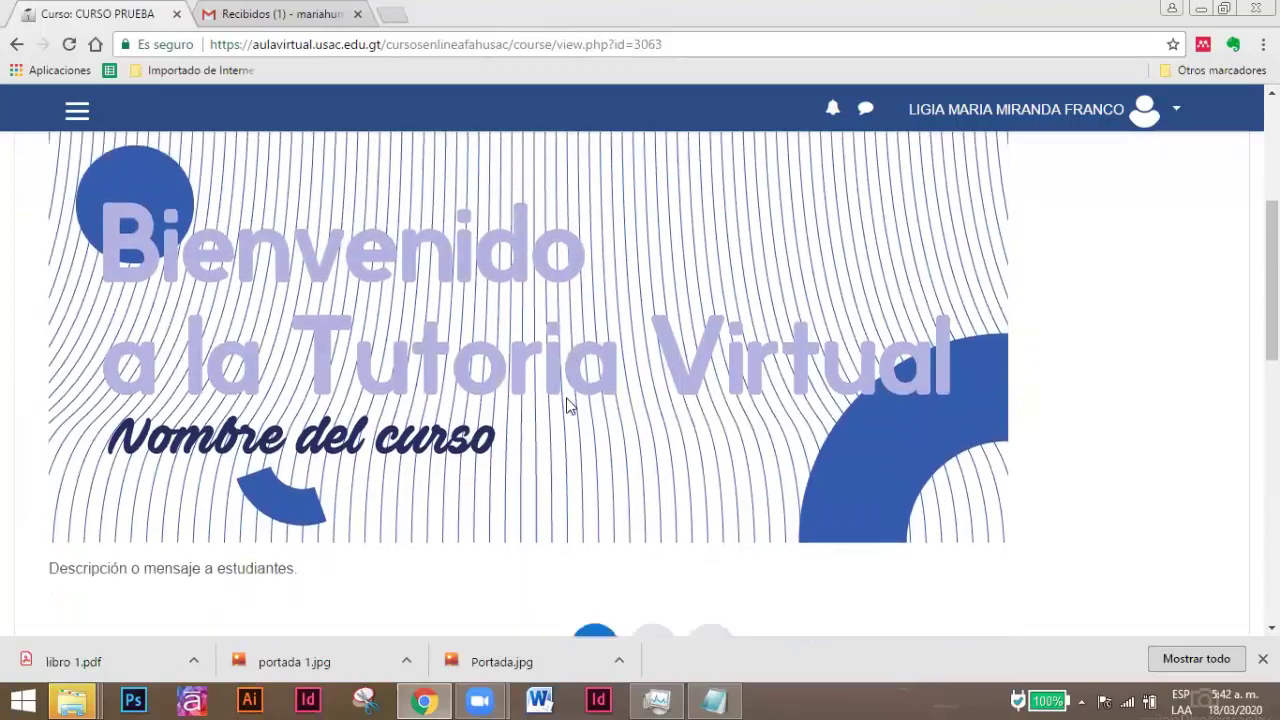
pyautogui.scroll(3, 612, 405)
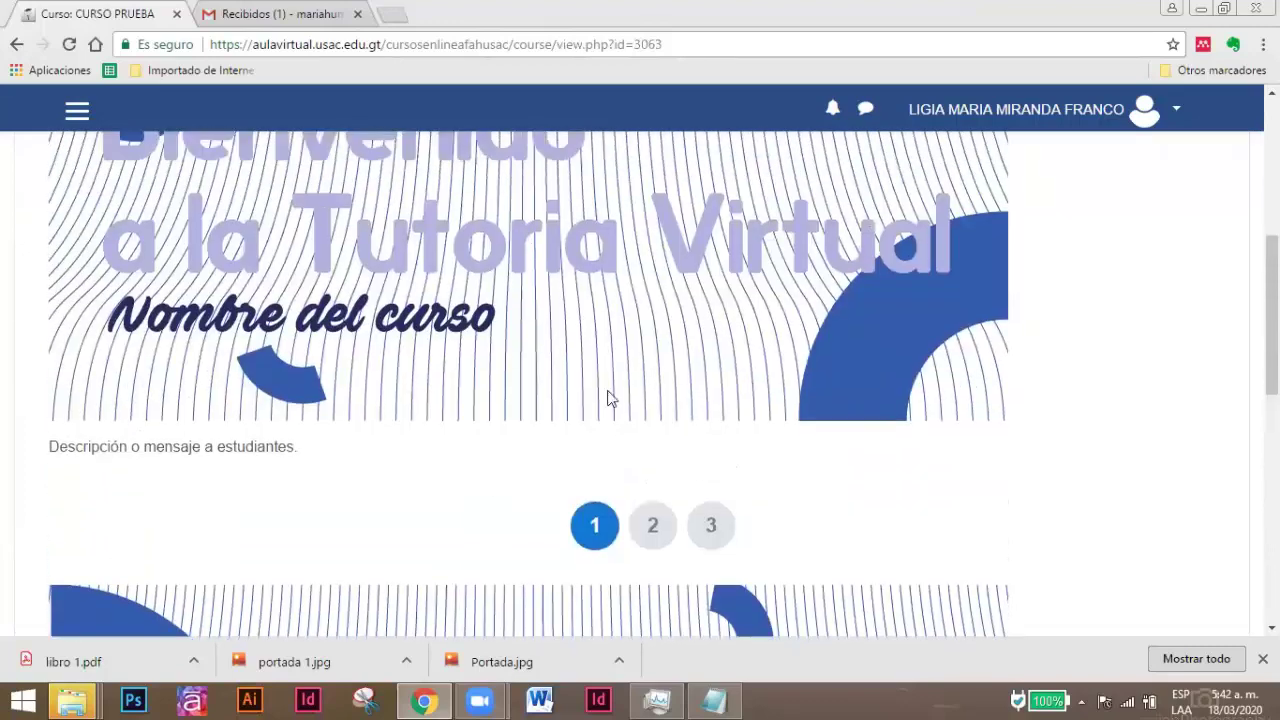